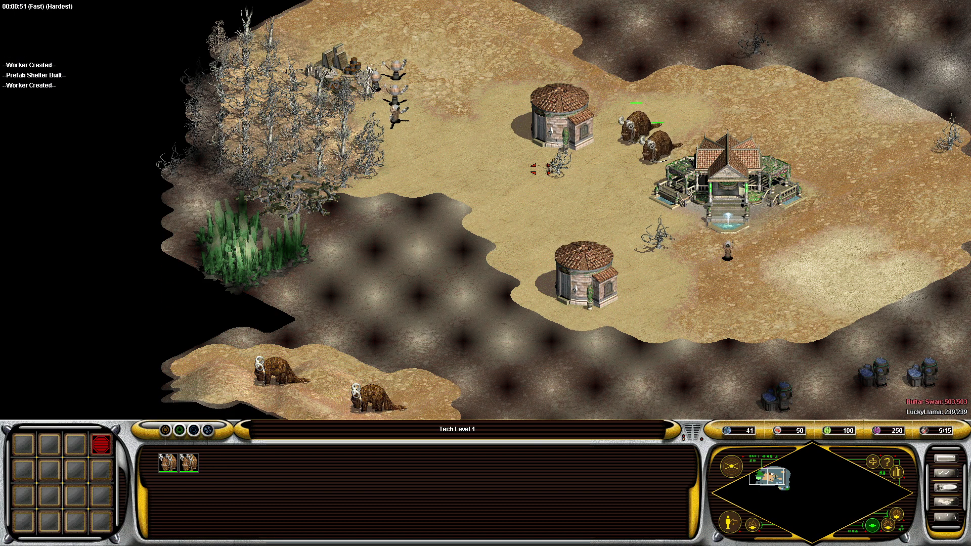
- Move the group of banthas onto the open ground
drag(237, 223, 404, 283)
key(Up)
right_click(420, 365)
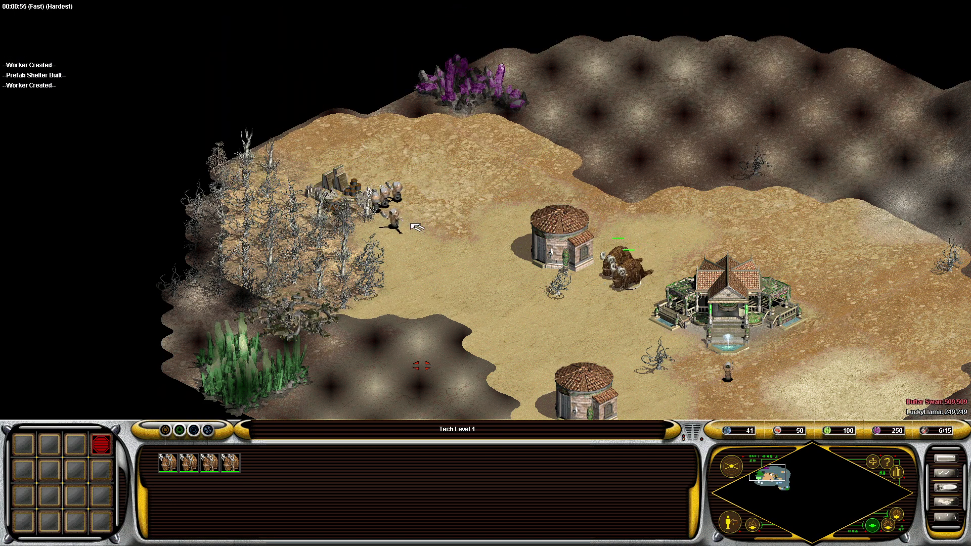
- Put a builder to work on the carbon processing center
click(411, 224)
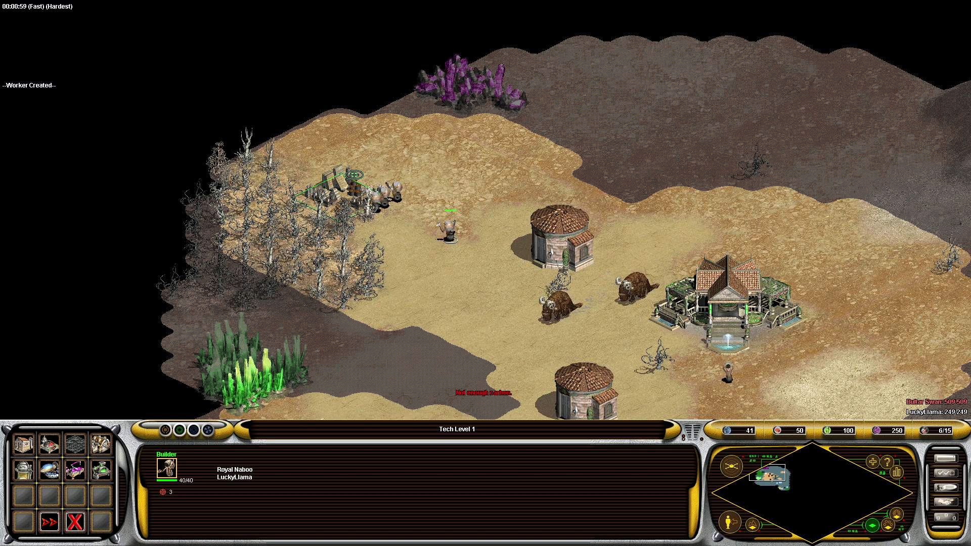
right_click(354, 204)
click(354, 207)
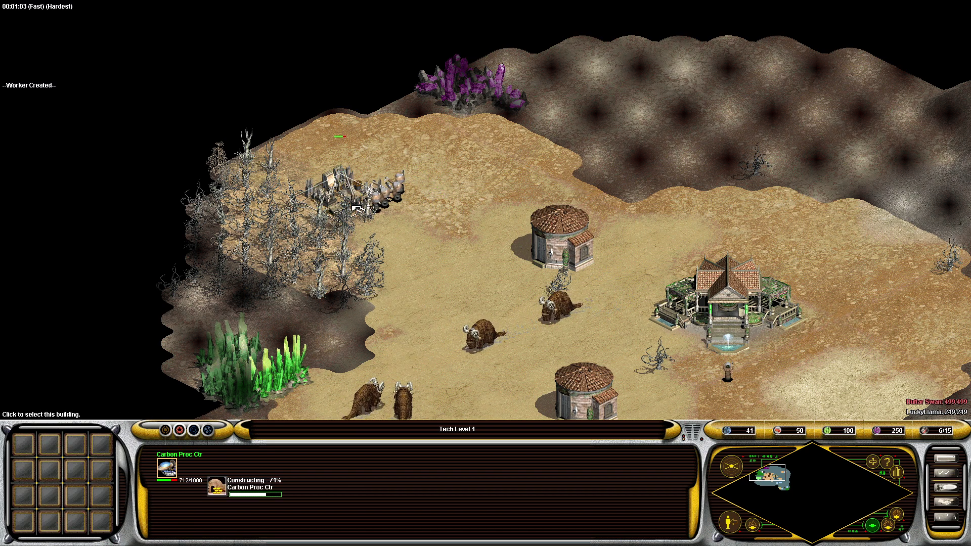
- Send a carbon collector to harvest a nearby twisted tree
click(272, 168)
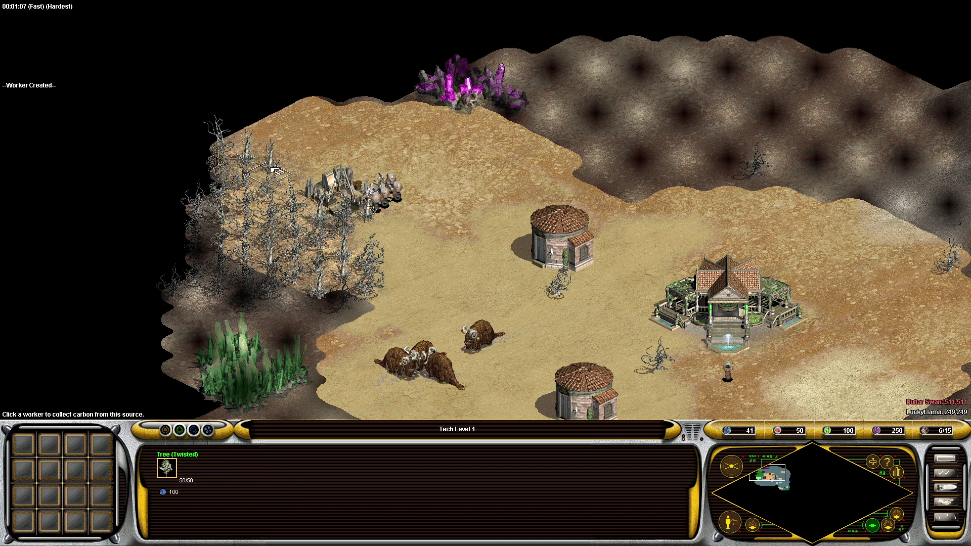
click(369, 181)
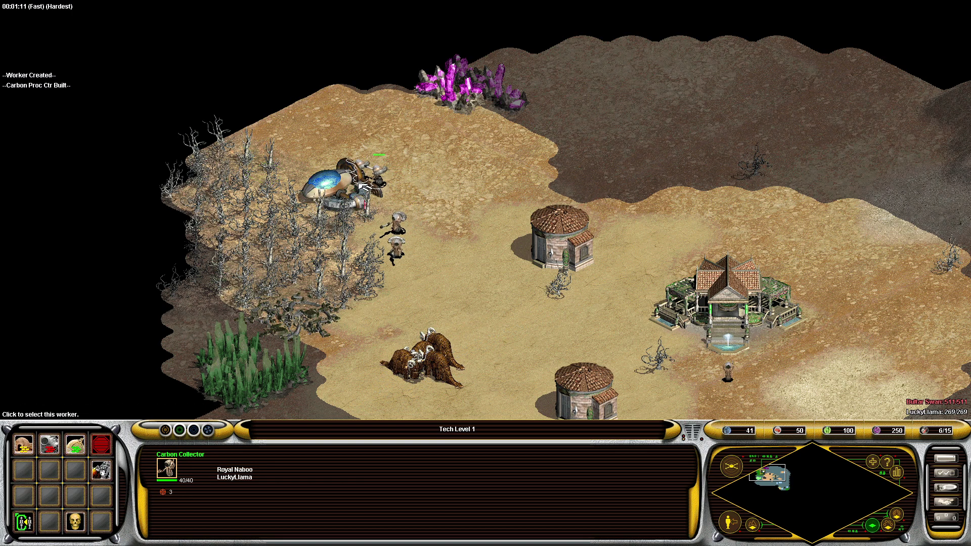
right_click(272, 200)
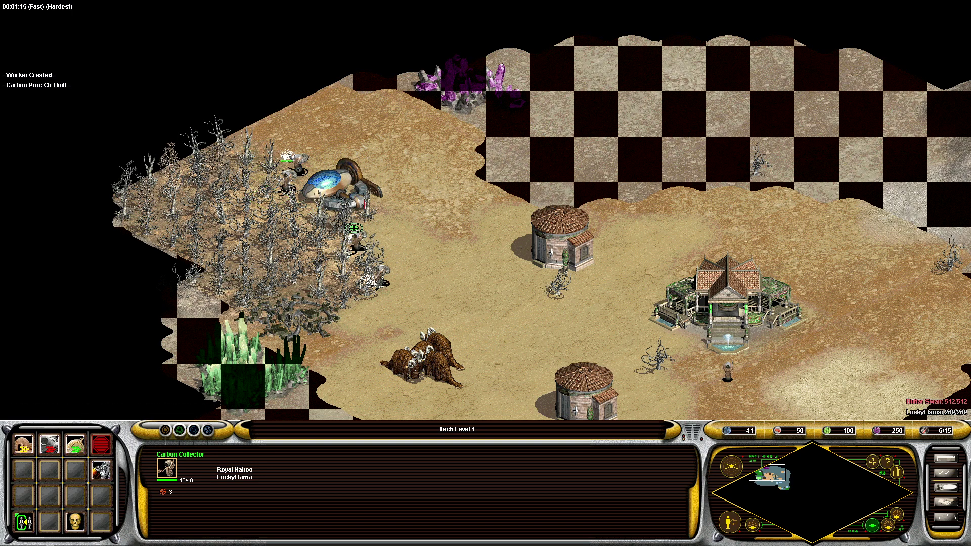
- Send the two new workers by the main building to harvest the twisted trees
drag(354, 261, 455, 293)
drag(702, 354, 743, 389)
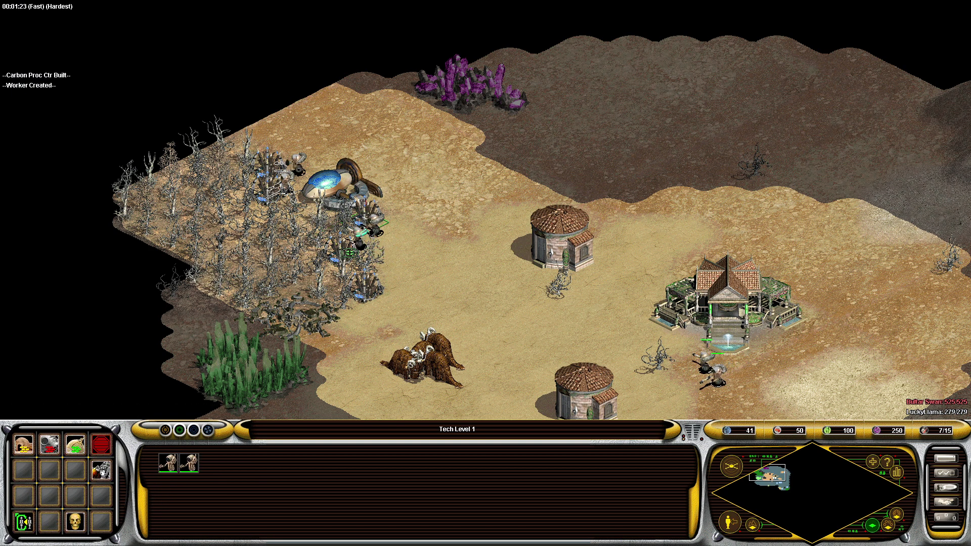
right_click(229, 155)
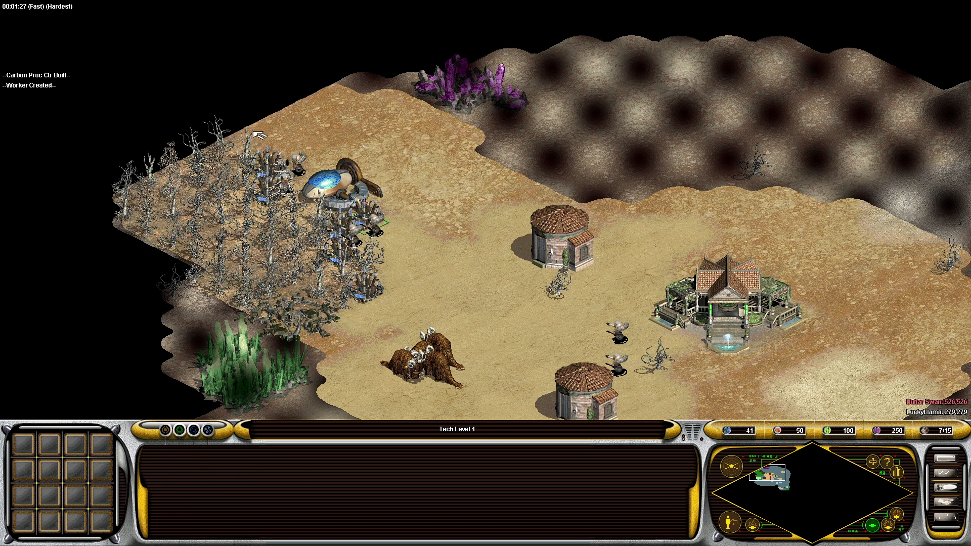
- Send another worker to harvest the green plant at the forest edge
click(356, 264)
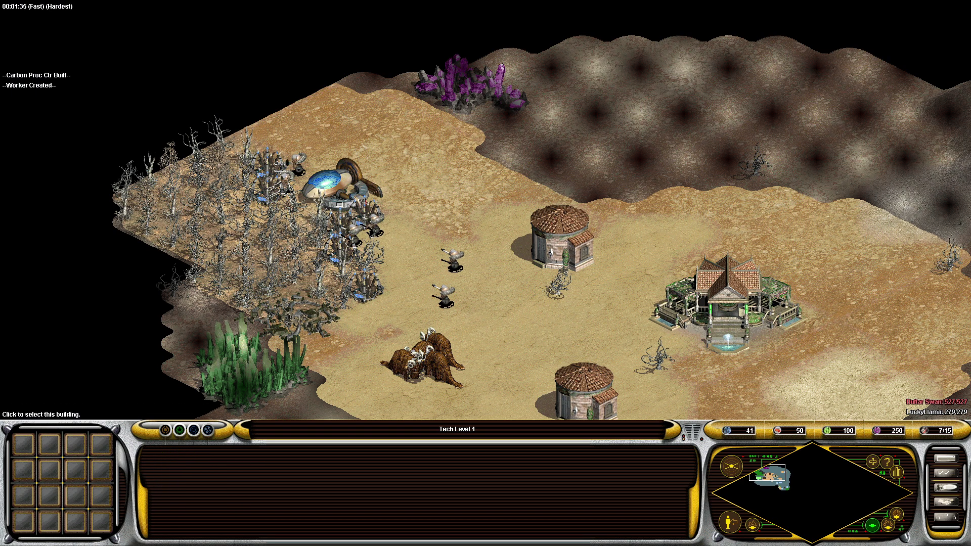
click(374, 304)
click(377, 303)
right_click(248, 354)
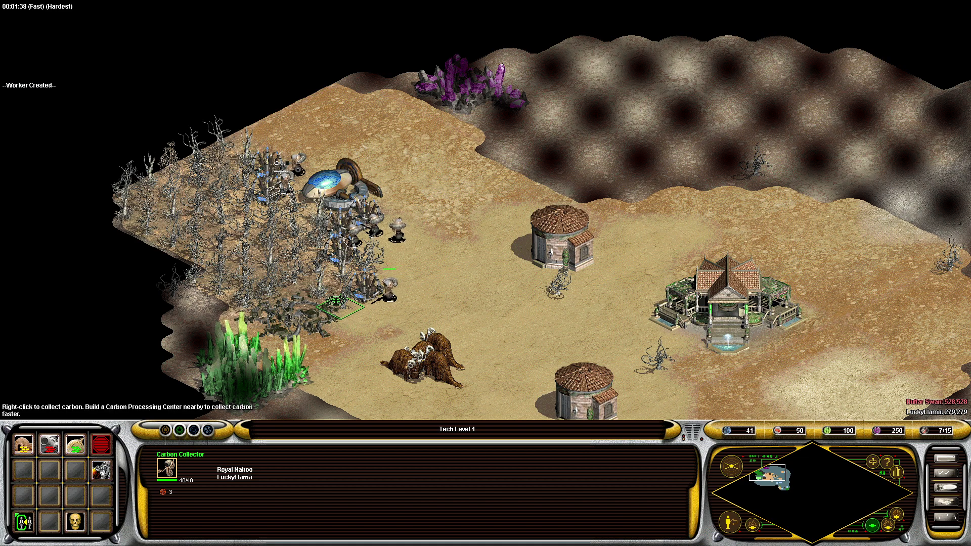
- Quit the match and return to the Voobly game room
click(424, 257)
key(.)
key(alt+F4)
click(438, 295)
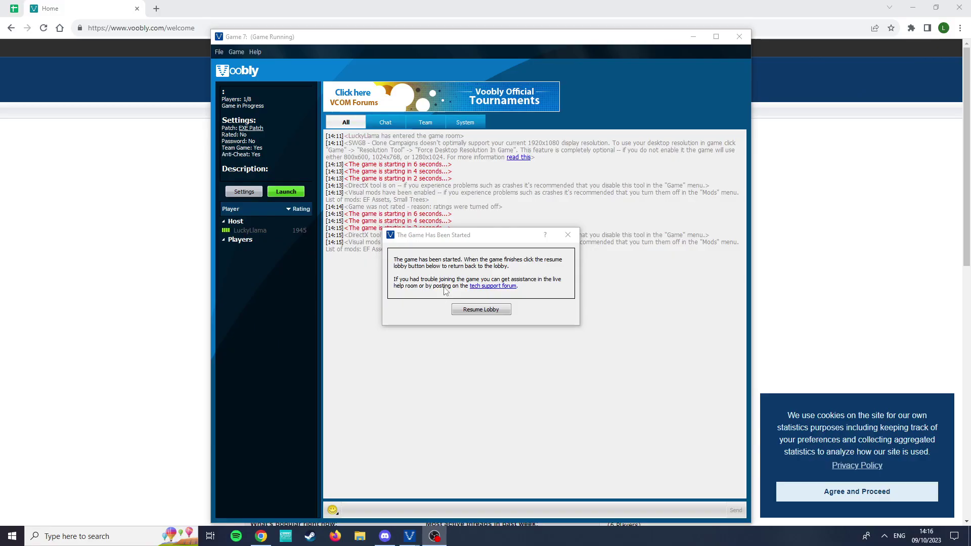
- Check the room's enabled visual mods, then go to the online Game Mod Center
click(236, 51)
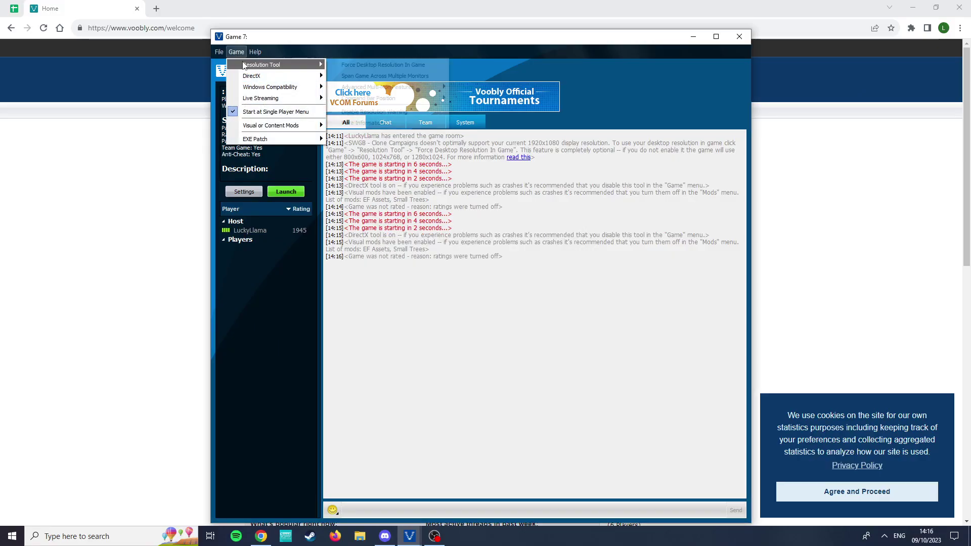
click(410, 340)
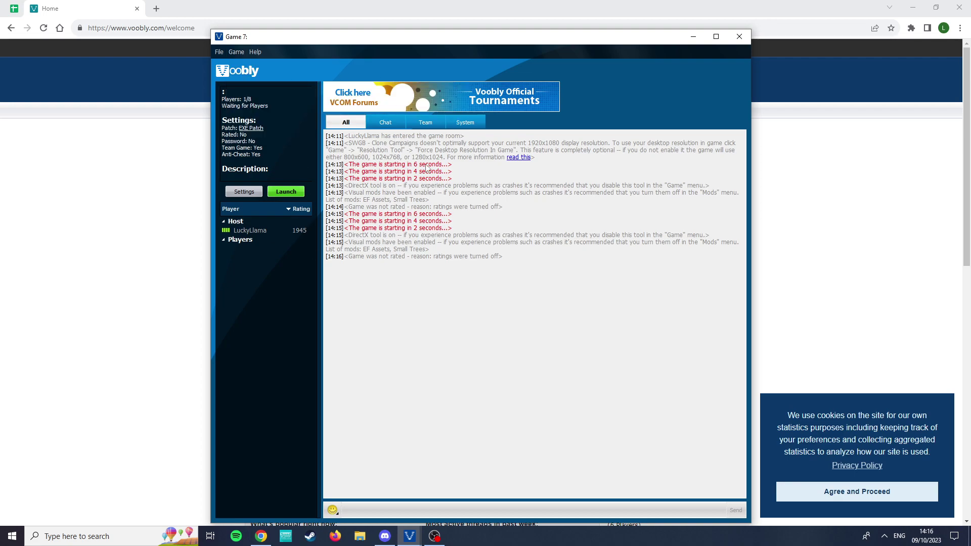
click(235, 57)
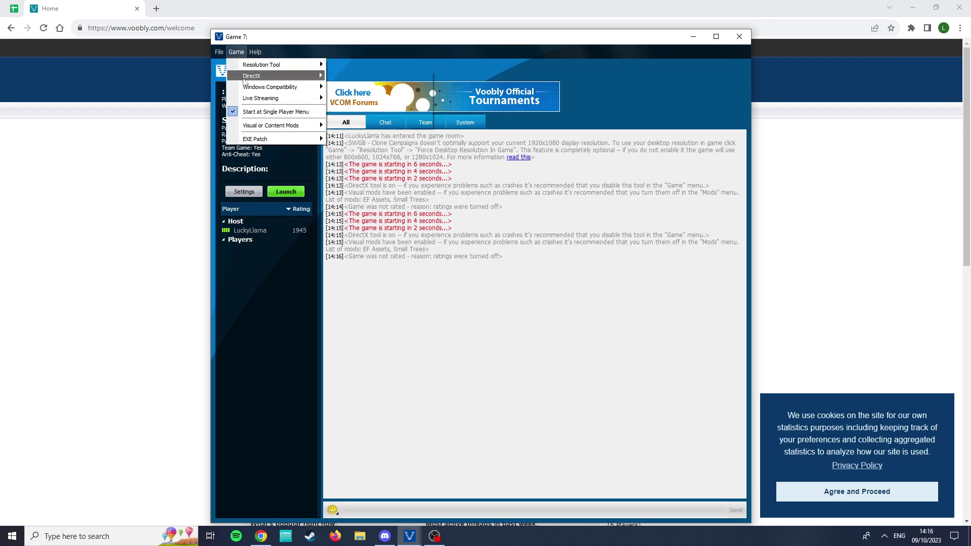
mouse_move(262, 128)
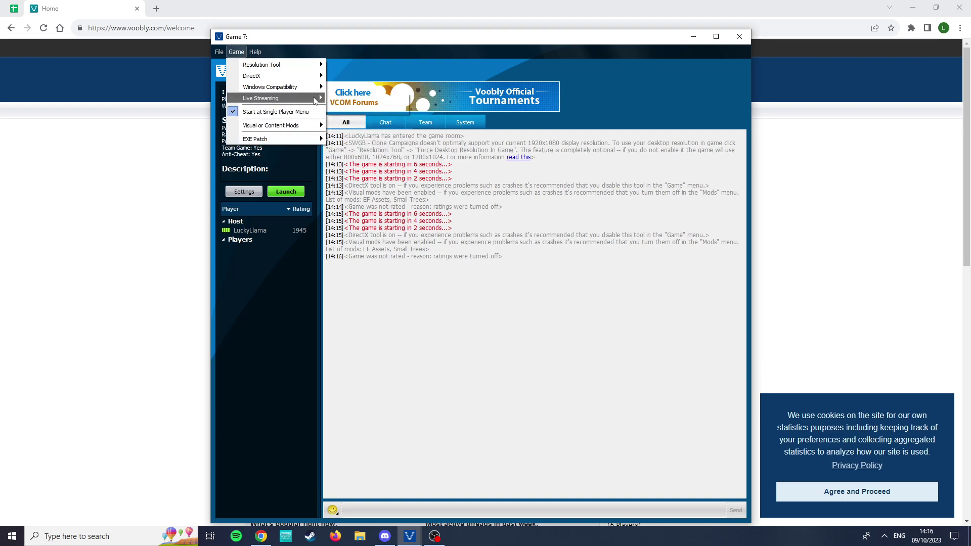
mouse_move(292, 125)
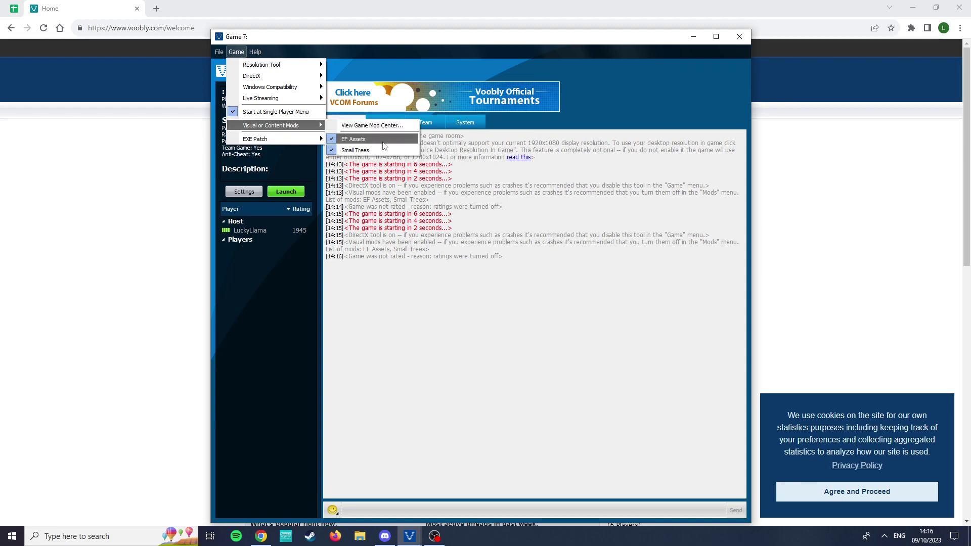
click(389, 126)
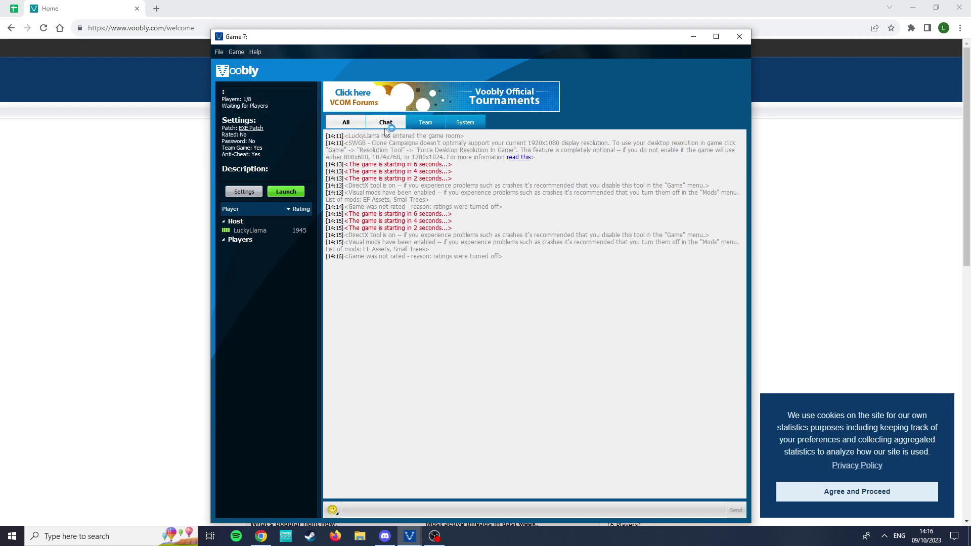
- List the Visual or Content Mods and open the EF Small Trees page
scroll(408, 344, down, 2)
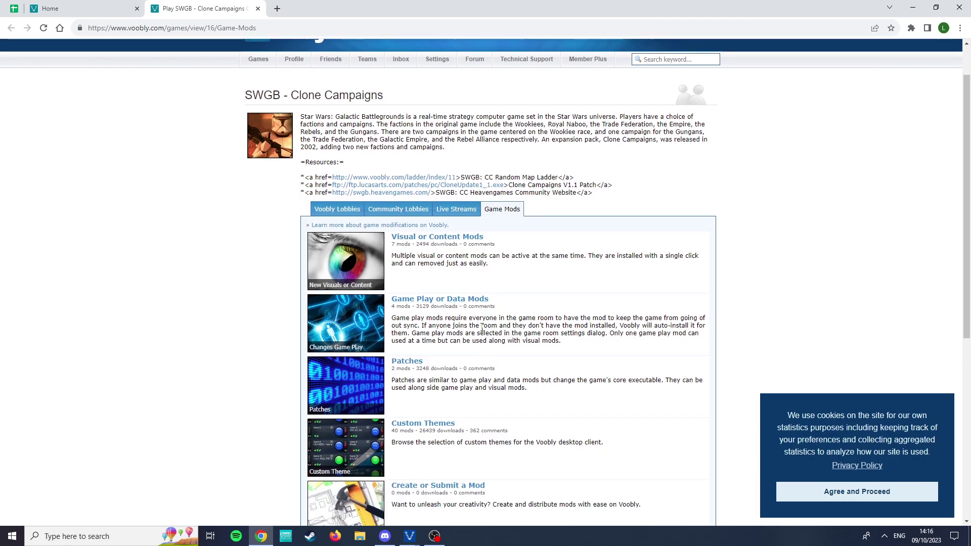
click(395, 193)
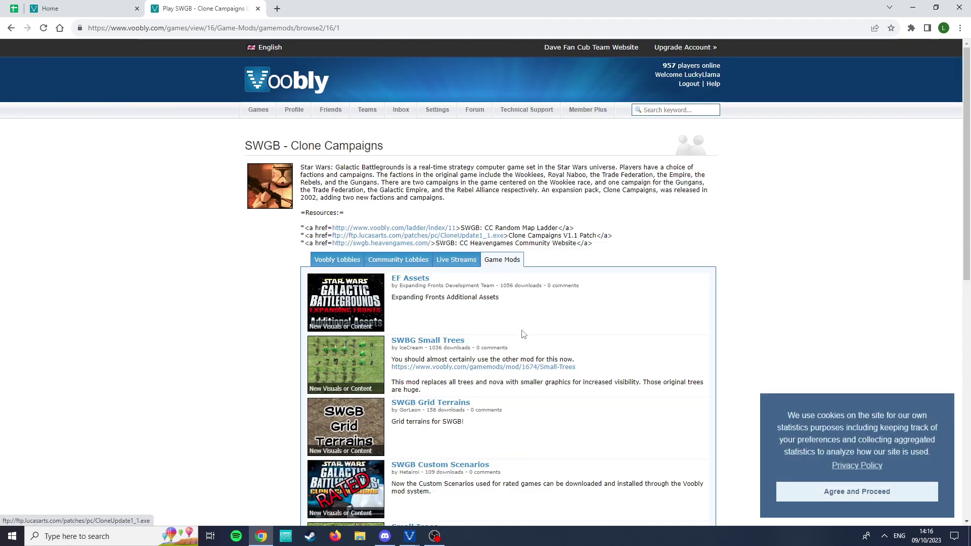
scroll(520, 323, down, 7)
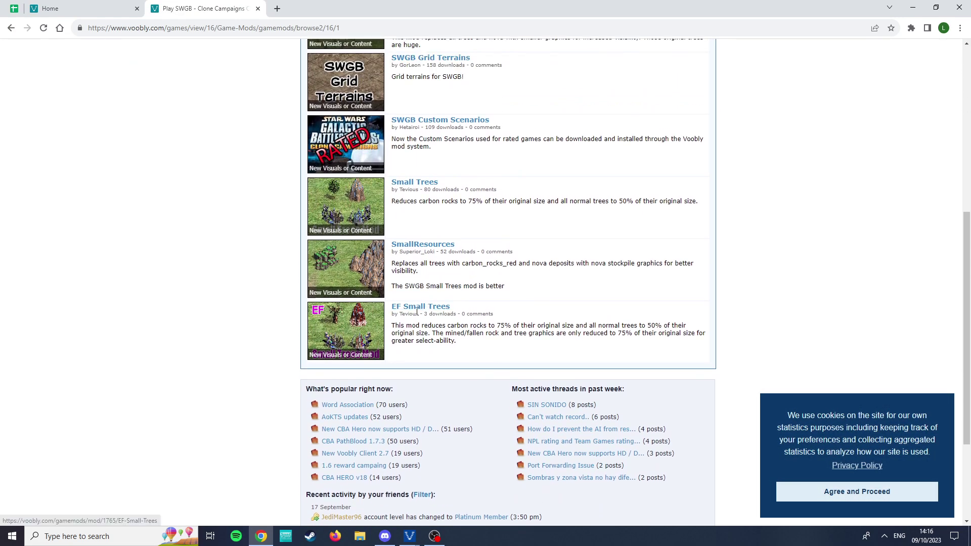
double_click(402, 314)
click(437, 312)
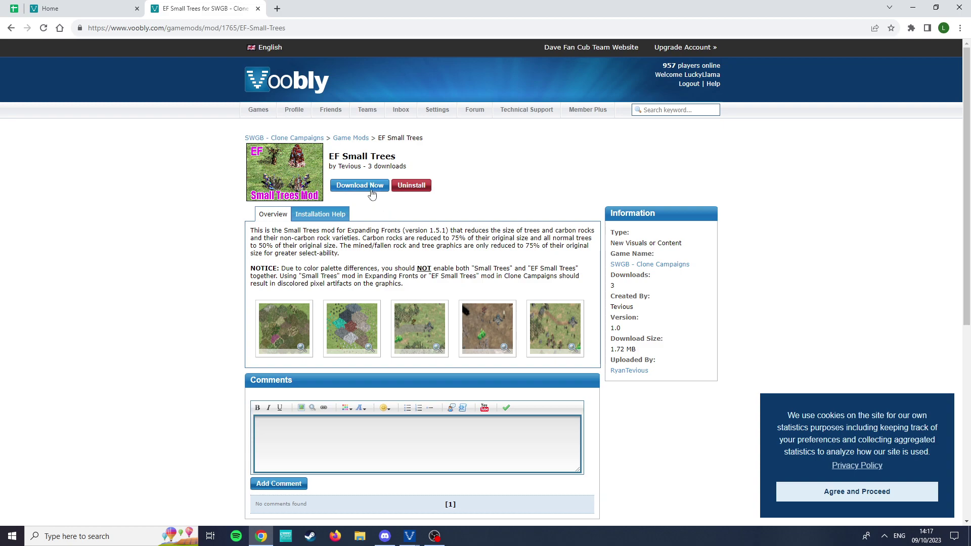
- Download the EF Small Trees mod and let Voobly install it
click(372, 195)
click(362, 272)
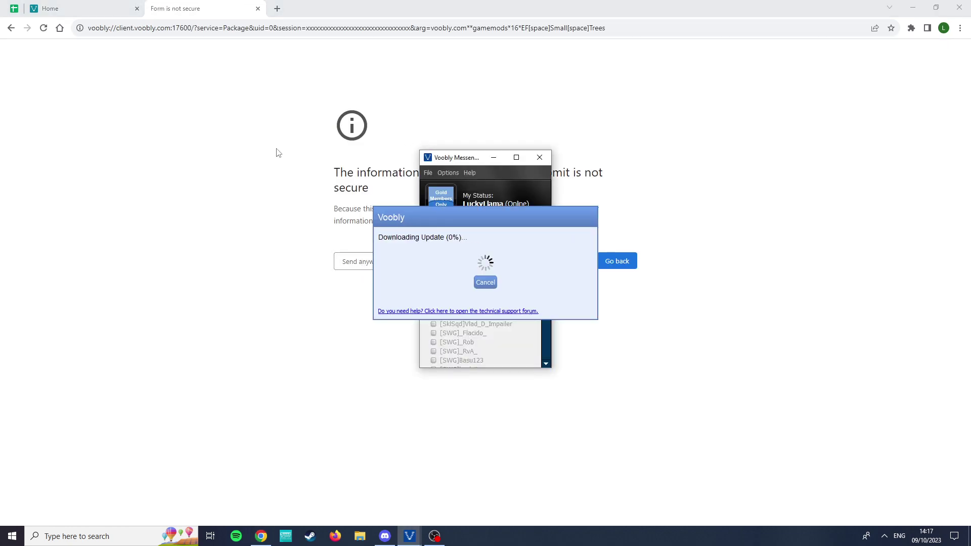
click(483, 272)
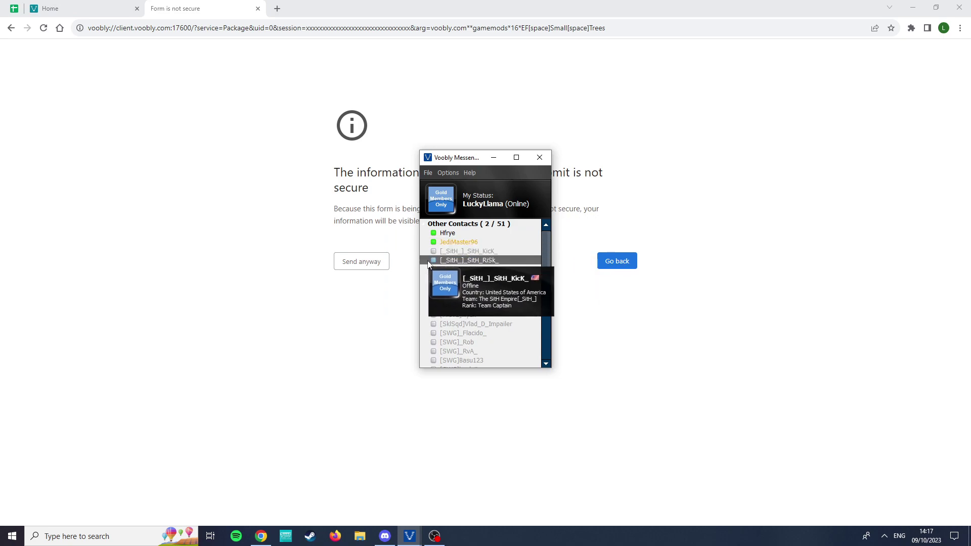
- Return to the Game 7 room and check its enabled content mods
mouse_move(423, 540)
click(508, 493)
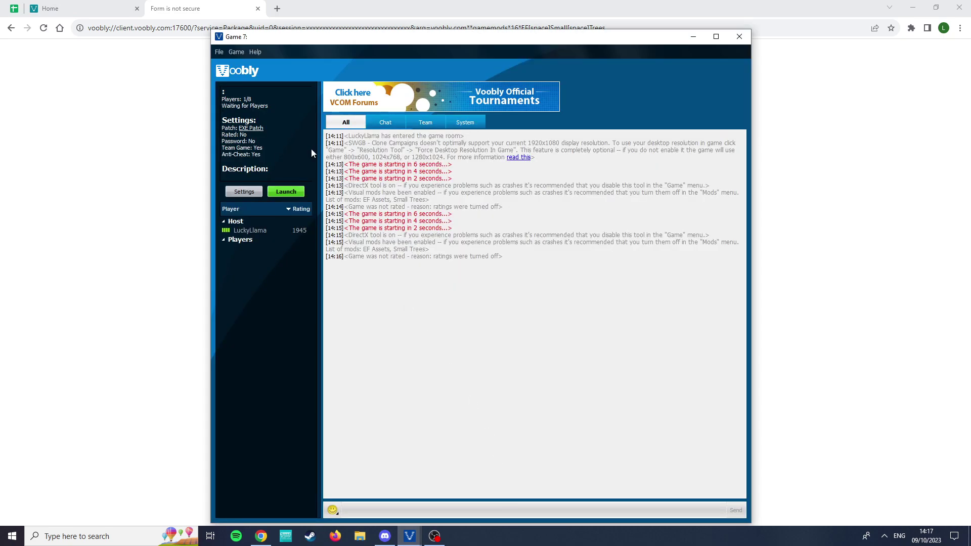
click(229, 51)
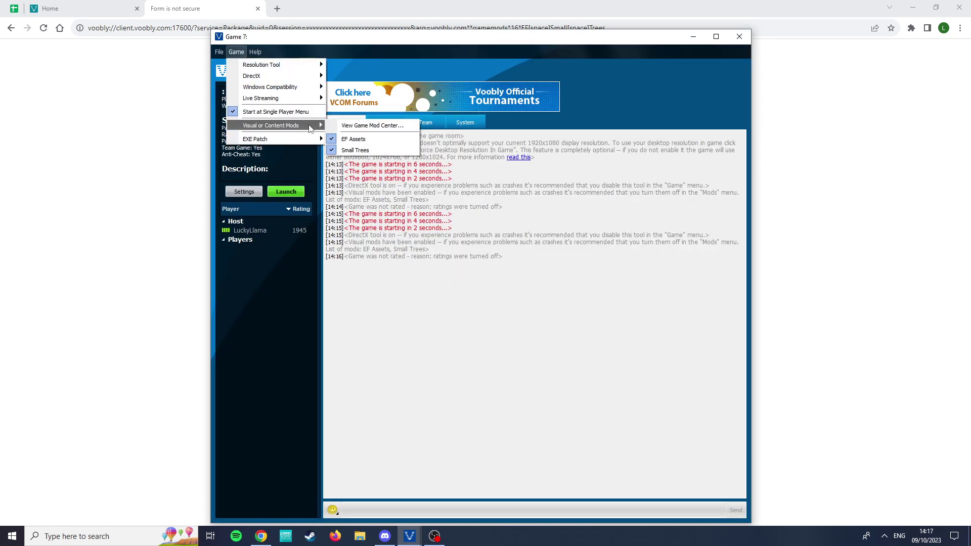
click(469, 225)
- Close the Game 7 room and switch to the CS/DM/RM lobby
click(743, 37)
mouse_move(409, 536)
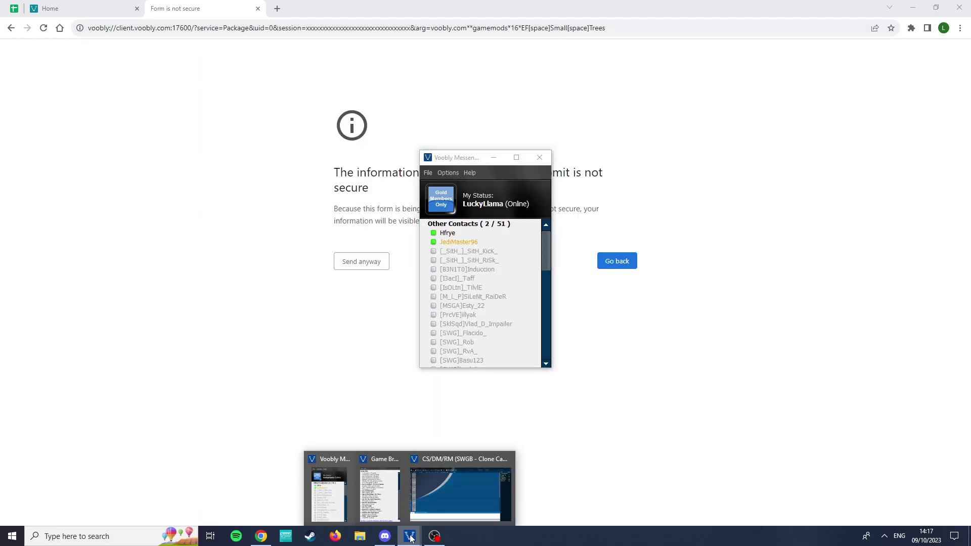
click(438, 505)
- Host a new room and disable Small Trees, keeping EF Assets and EF Small Trees enabled
click(35, 124)
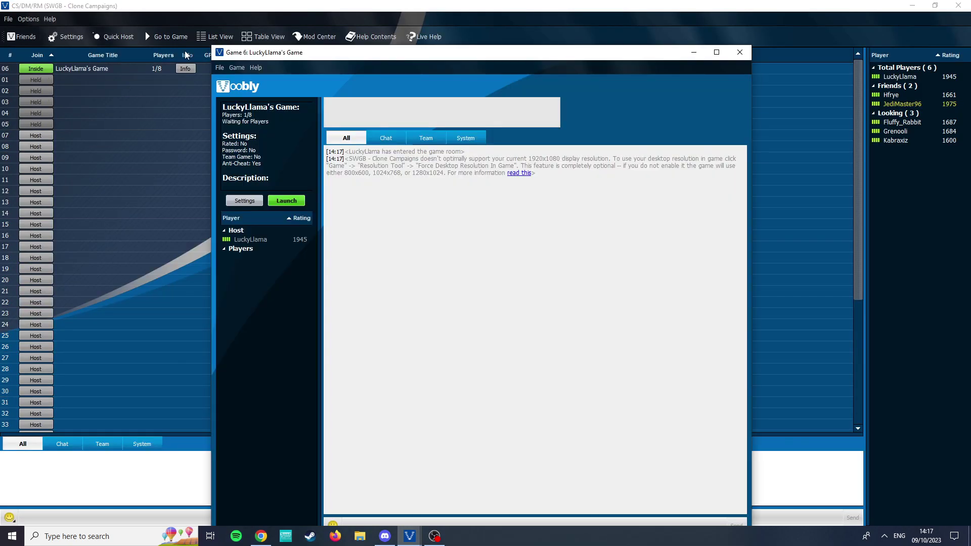
click(236, 67)
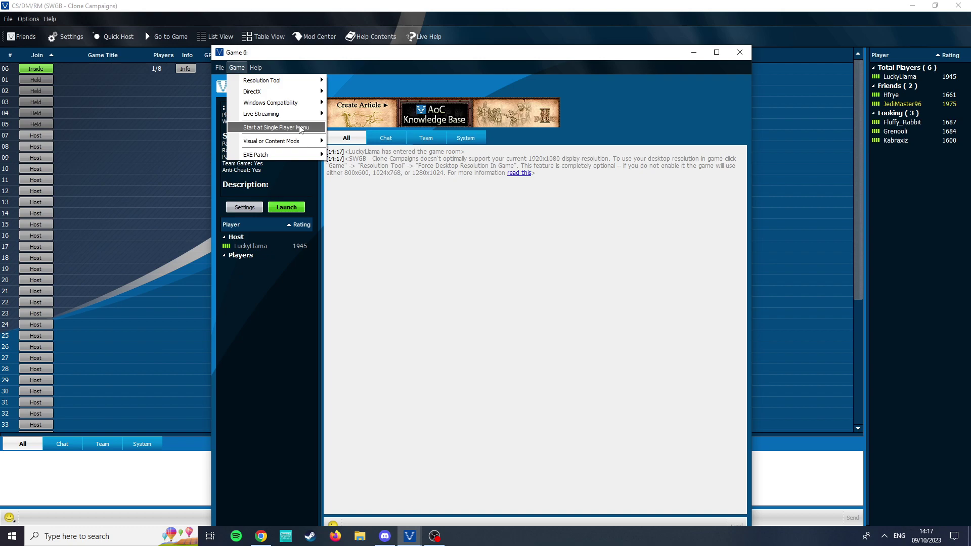
mouse_move(319, 144)
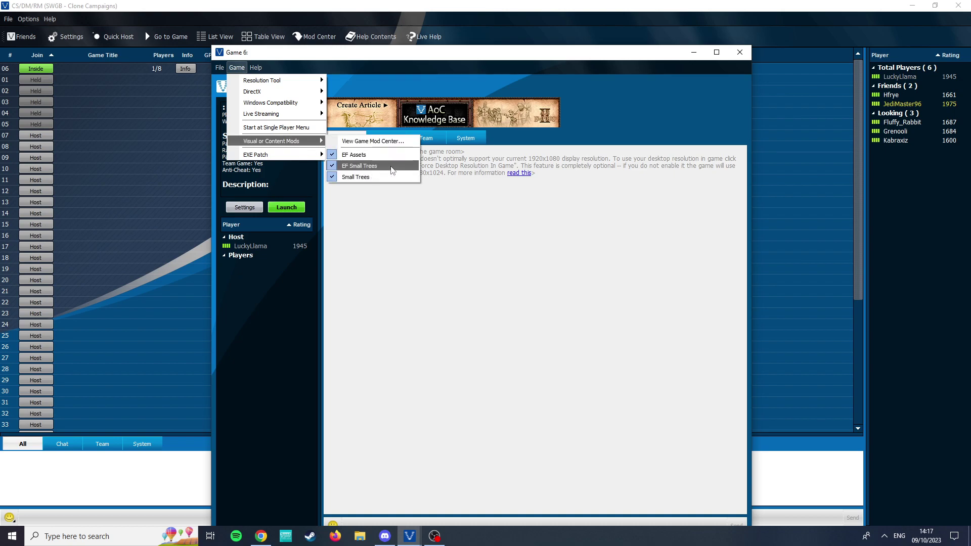
click(352, 179)
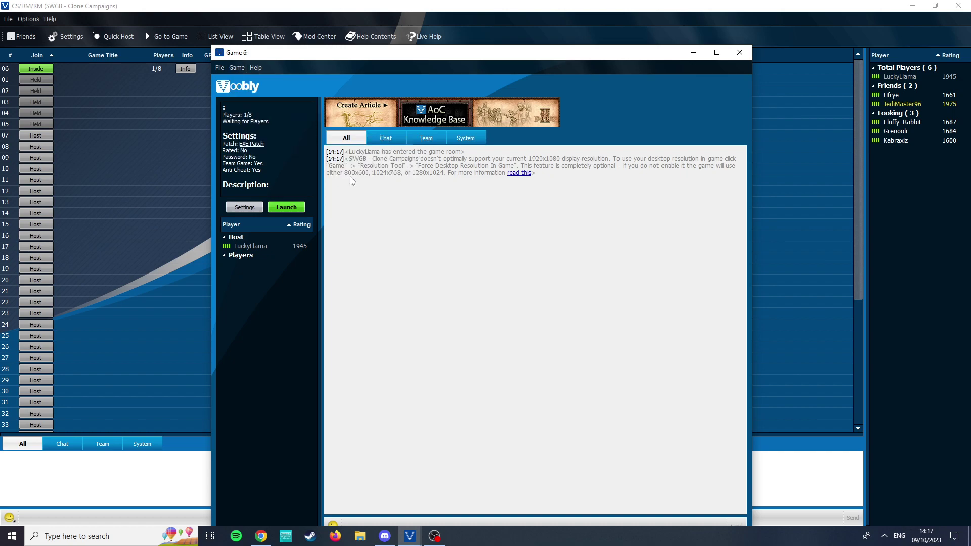
click(237, 68)
mouse_move(283, 141)
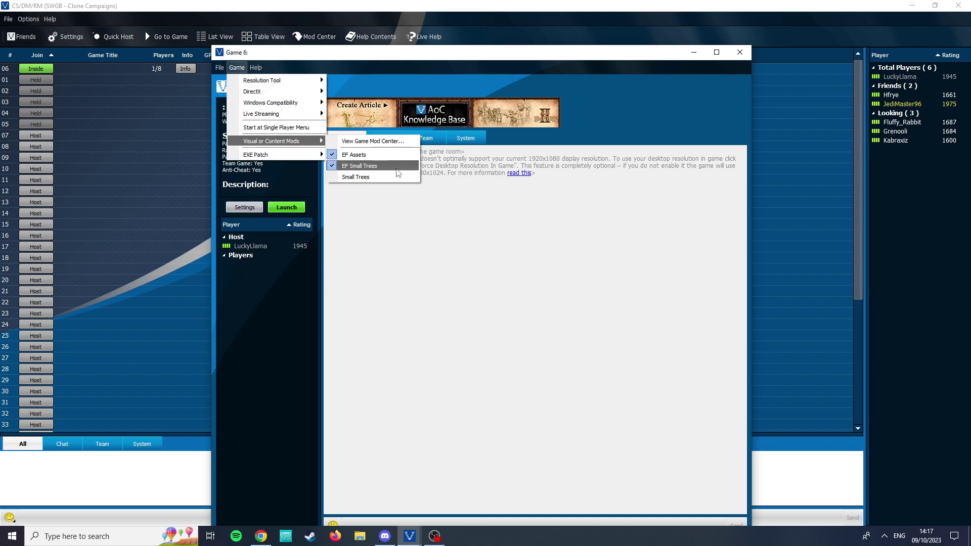
- Set the room's patch to EF EXE Patch with the Expanding Fronts Data mod
click(272, 199)
click(244, 208)
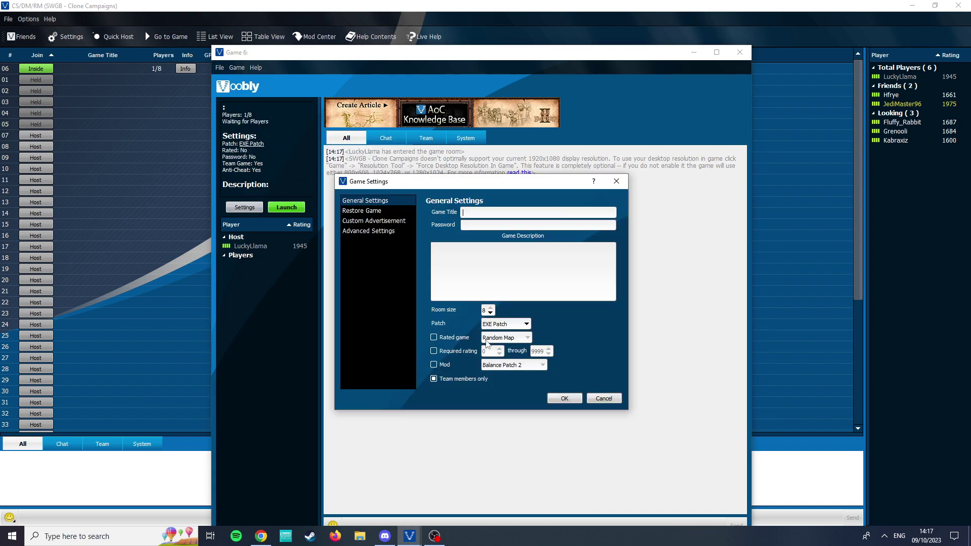
click(514, 325)
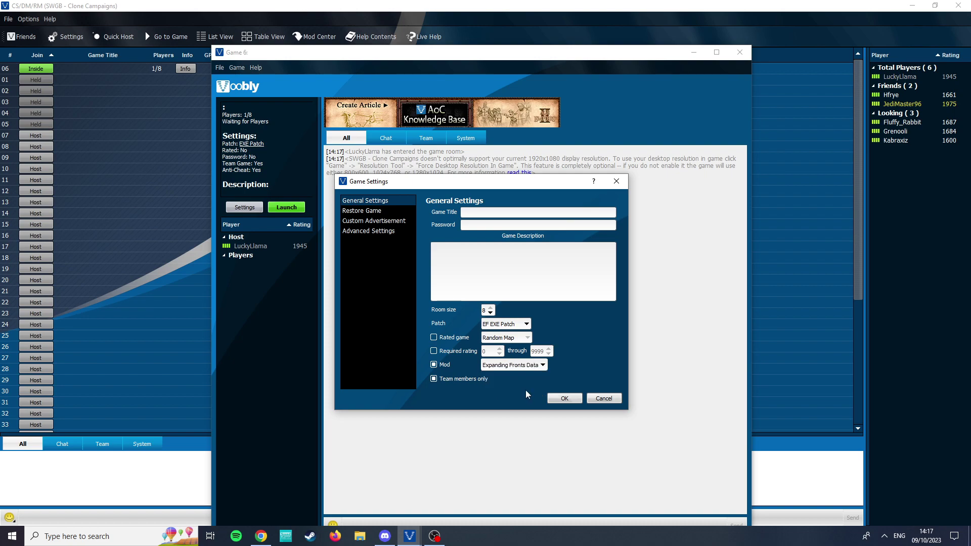
click(564, 399)
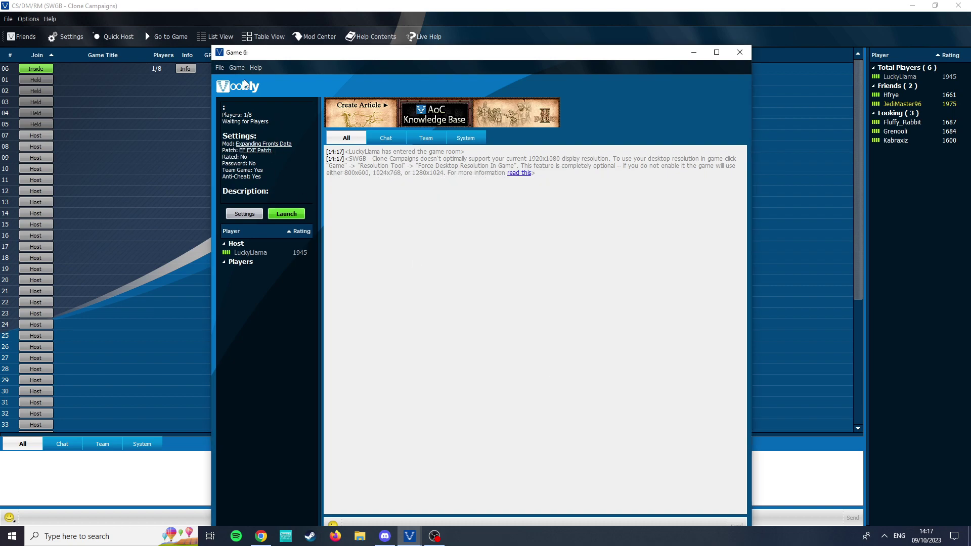
click(236, 68)
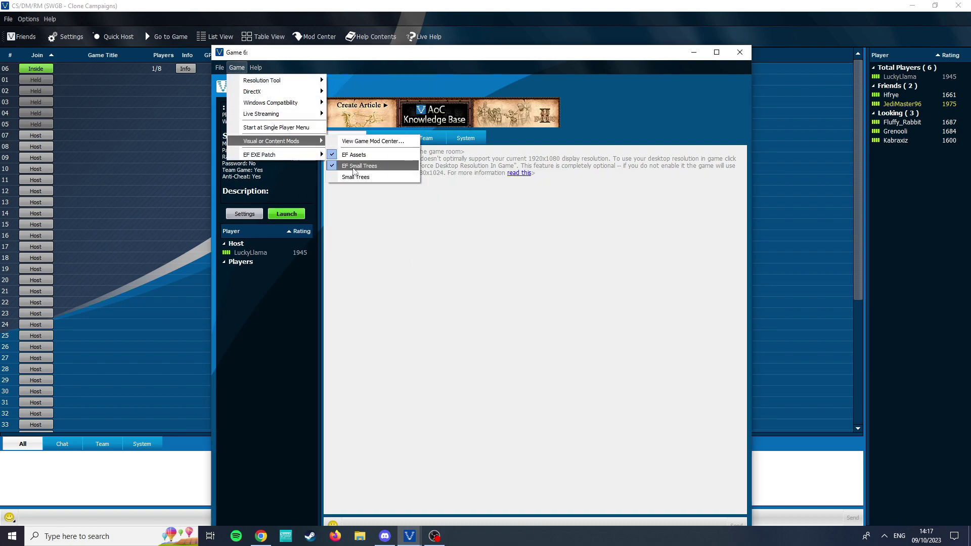
- Enable the Start at Single Player Menu game option
click(390, 182)
click(237, 68)
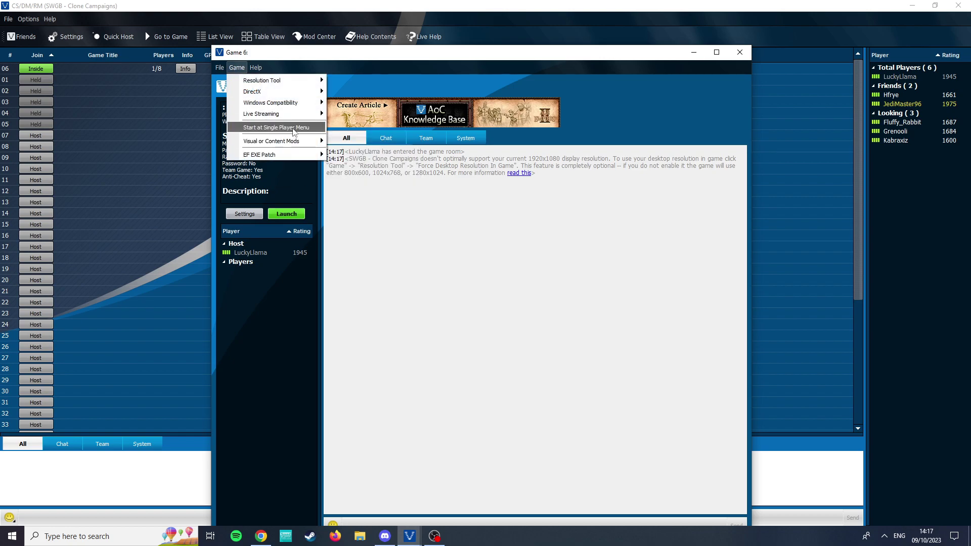
click(286, 188)
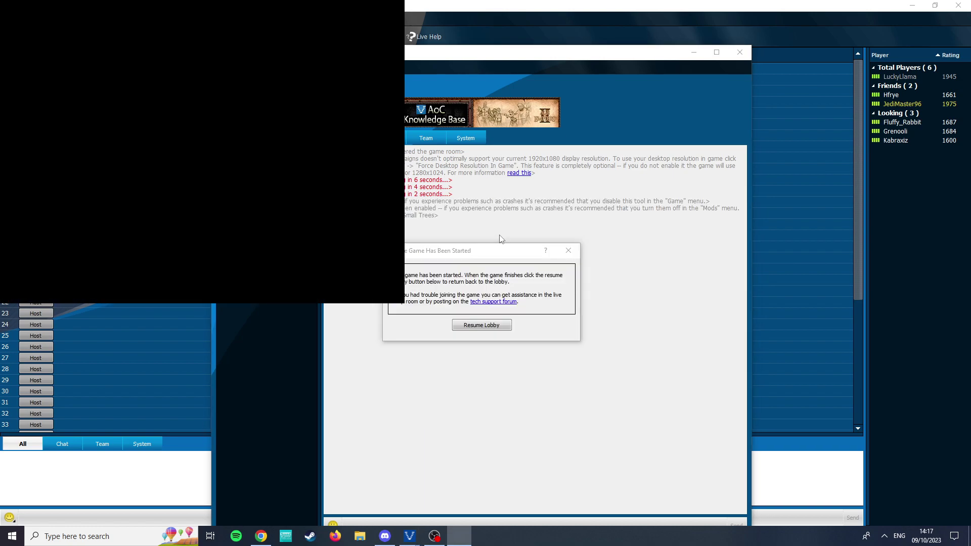
- Go to Single Player > Standard Game setup
click(174, 124)
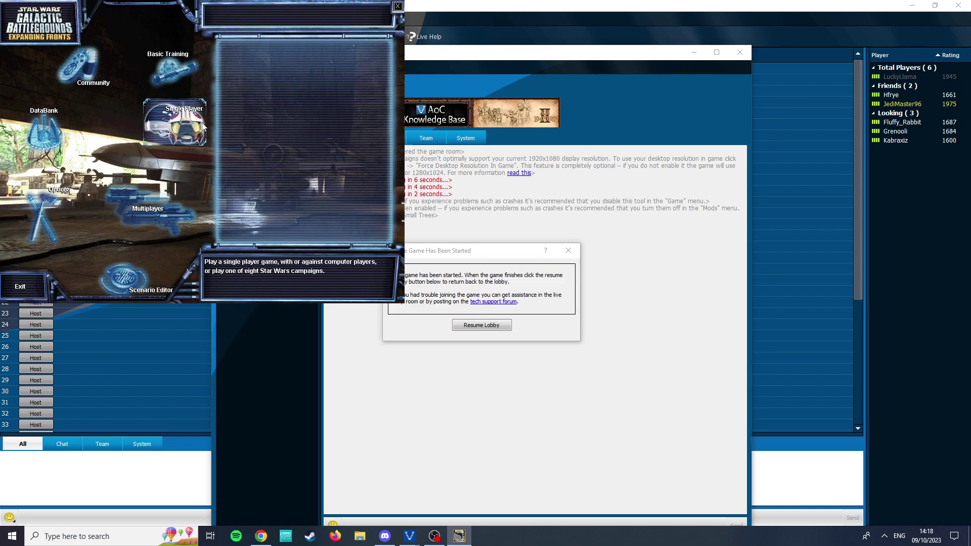
click(305, 115)
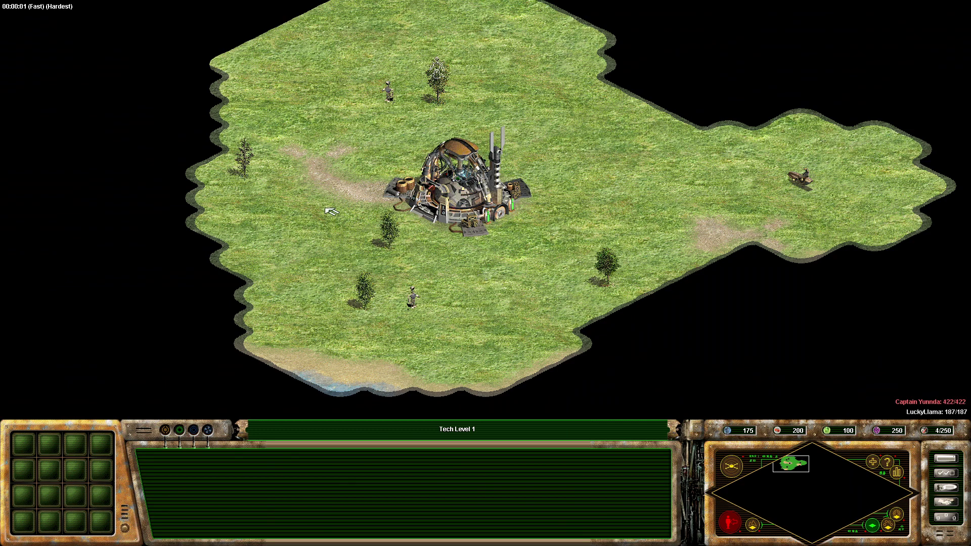
- Send a Carbon Collector to a nearby tree and the Scout out to explore
click(402, 288)
right_click(403, 249)
click(800, 178)
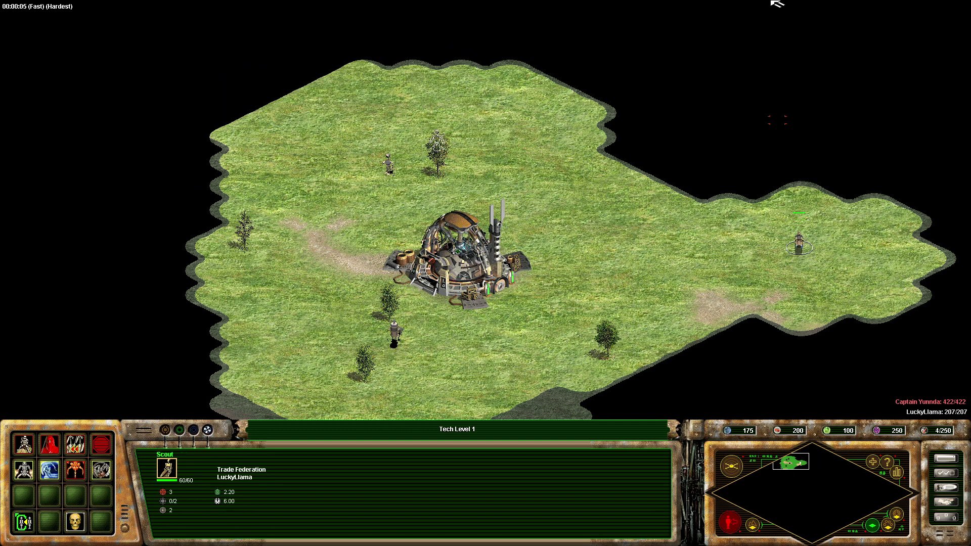
right_click(769, 35)
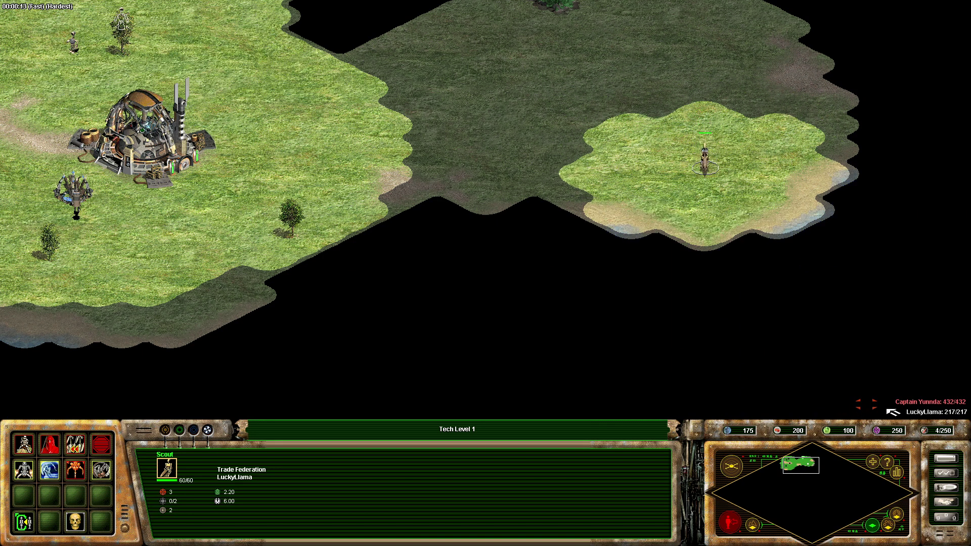
right_click(117, 180)
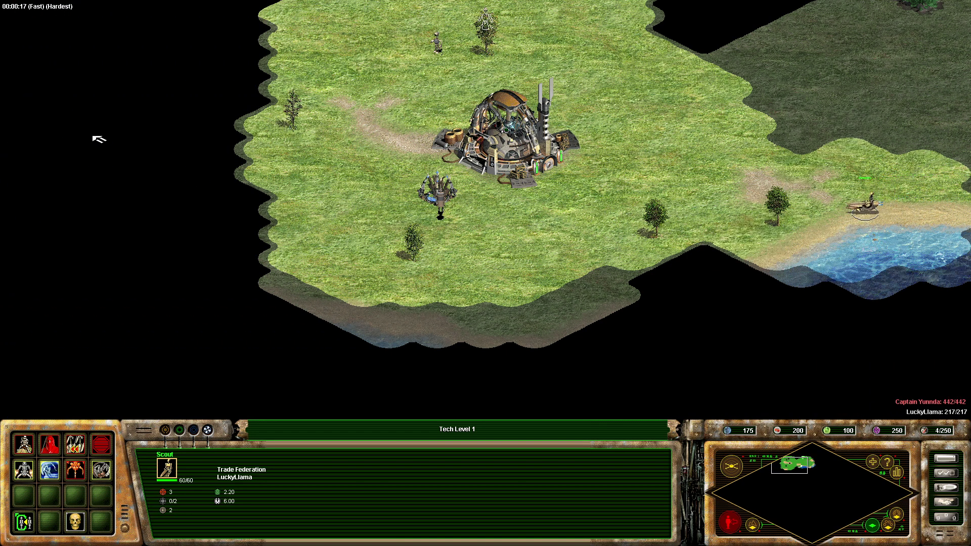
- Move the Scout near the forest and select one of its small trees
key(1)
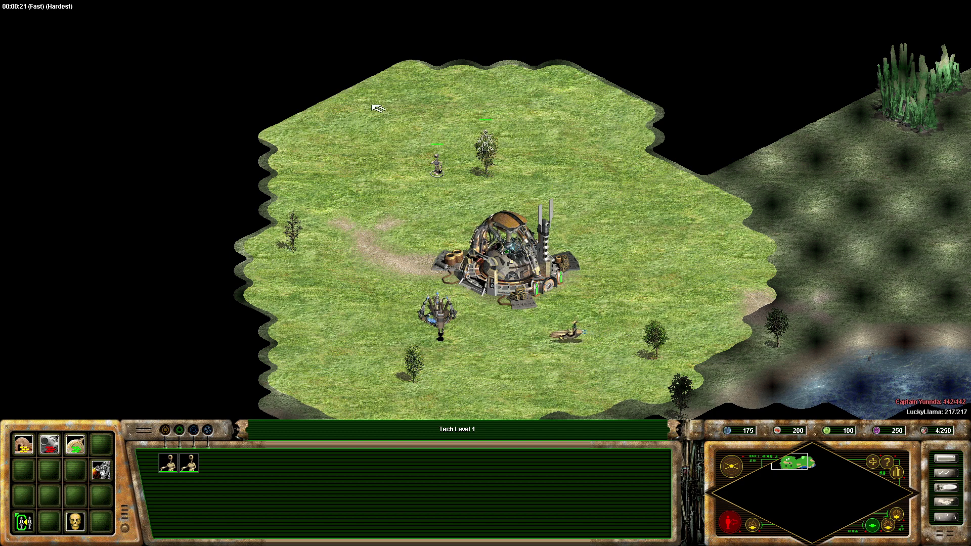
key(2)
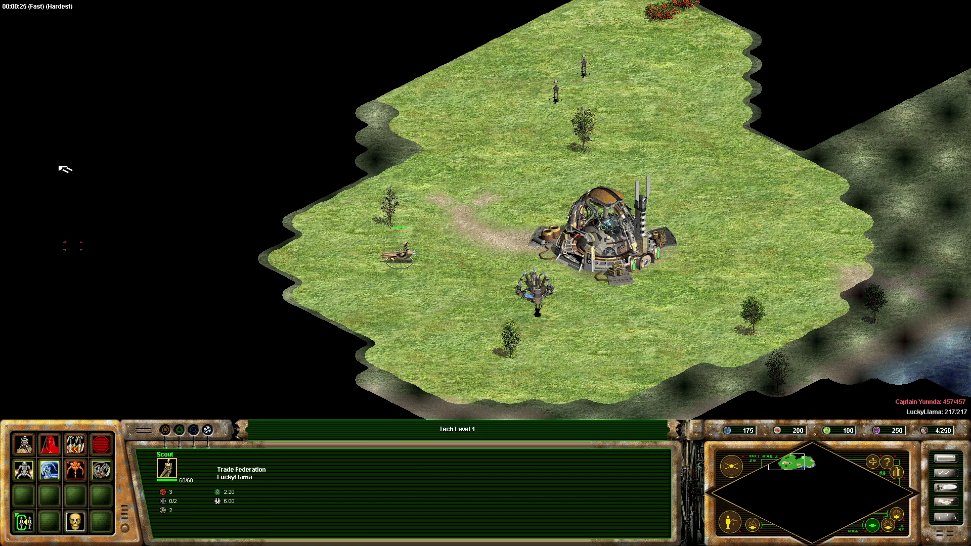
right_click(205, 163)
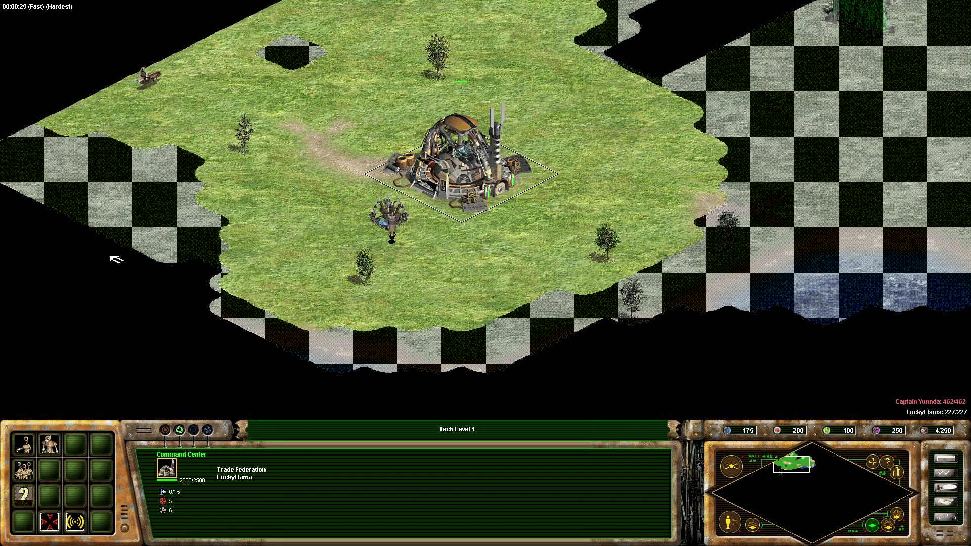
key(1)
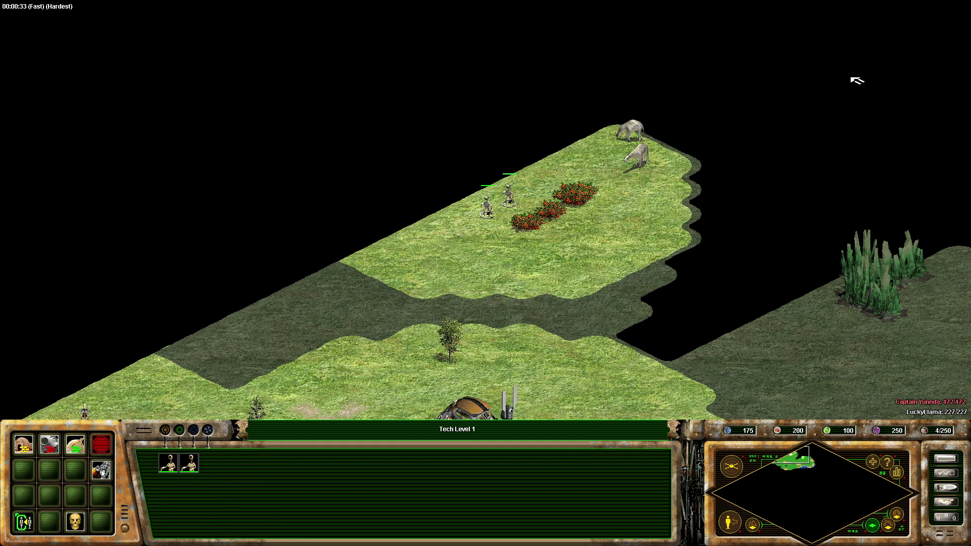
key(2)
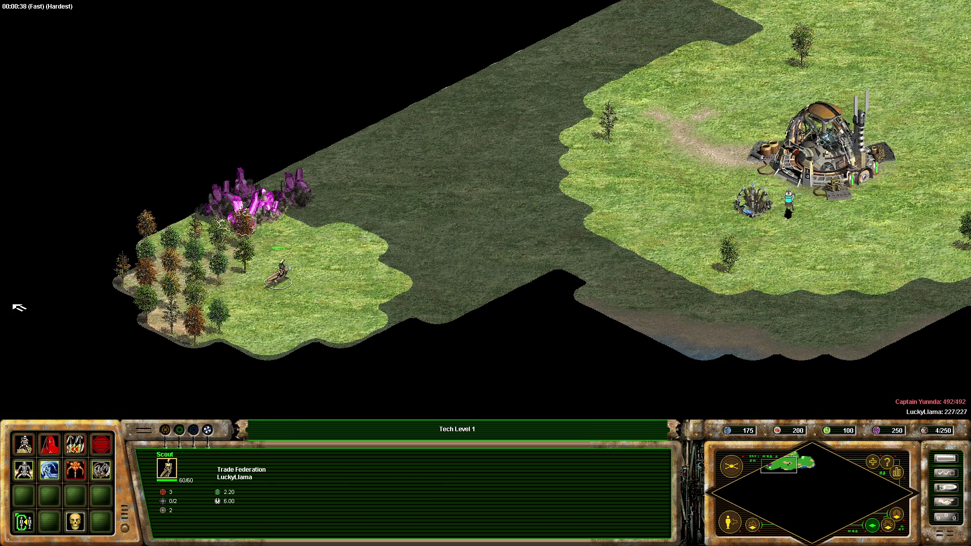
click(217, 311)
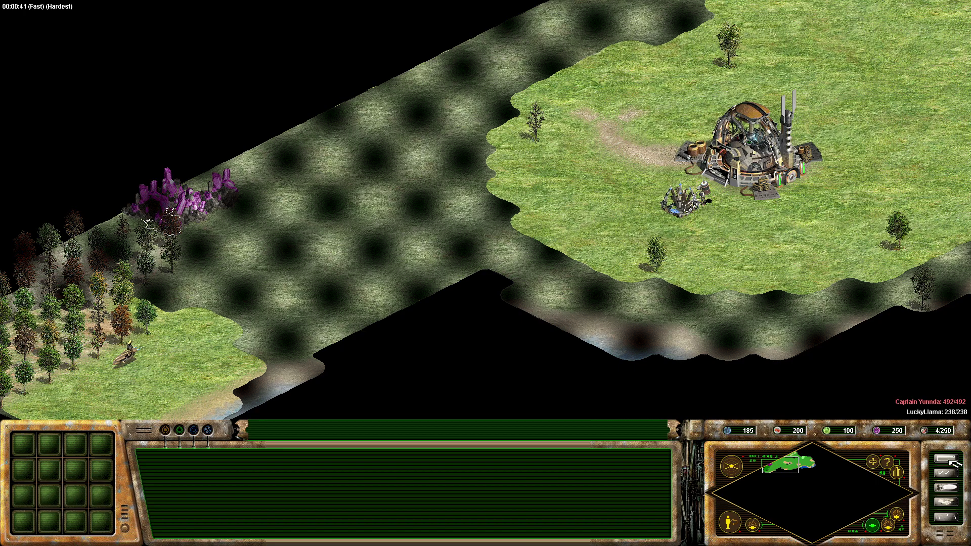
- Quit the current match and close the score screen
click(945, 460)
click(488, 203)
click(438, 289)
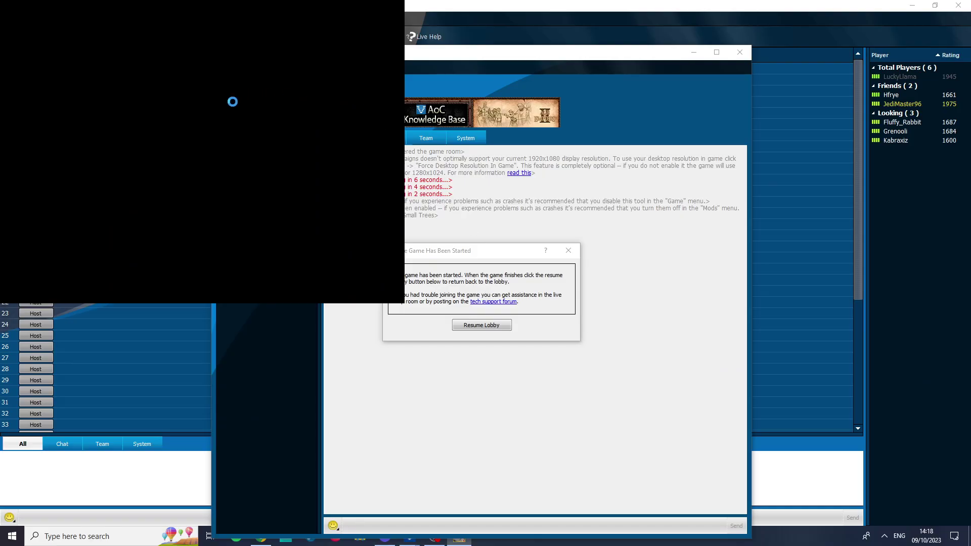
click(357, 260)
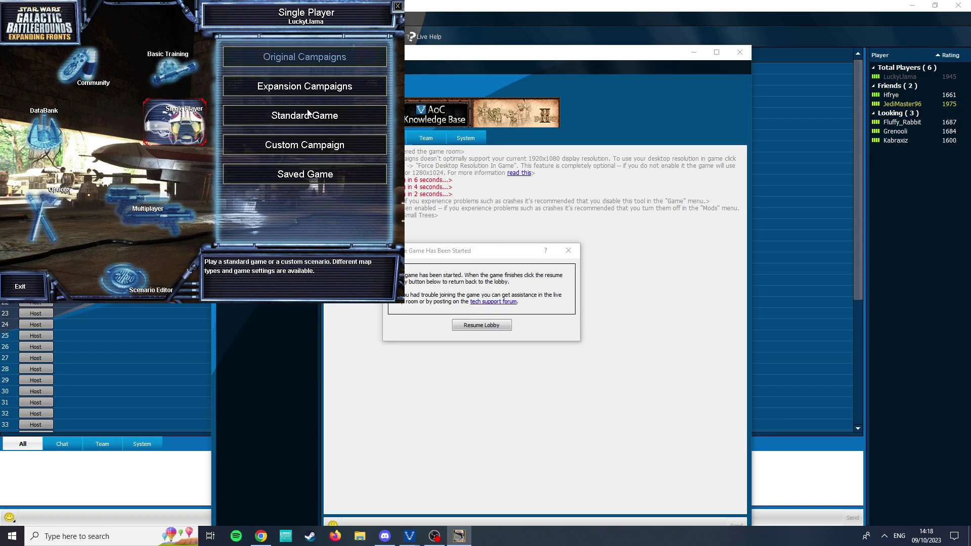
- Set up a standard game with the Expanding Fronts map type on Felucia
click(313, 113)
click(391, 49)
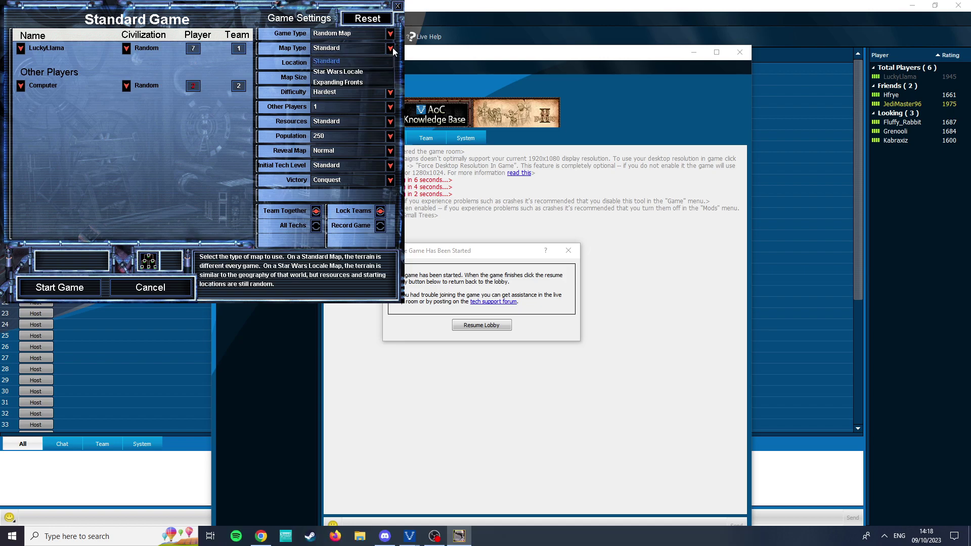
click(376, 82)
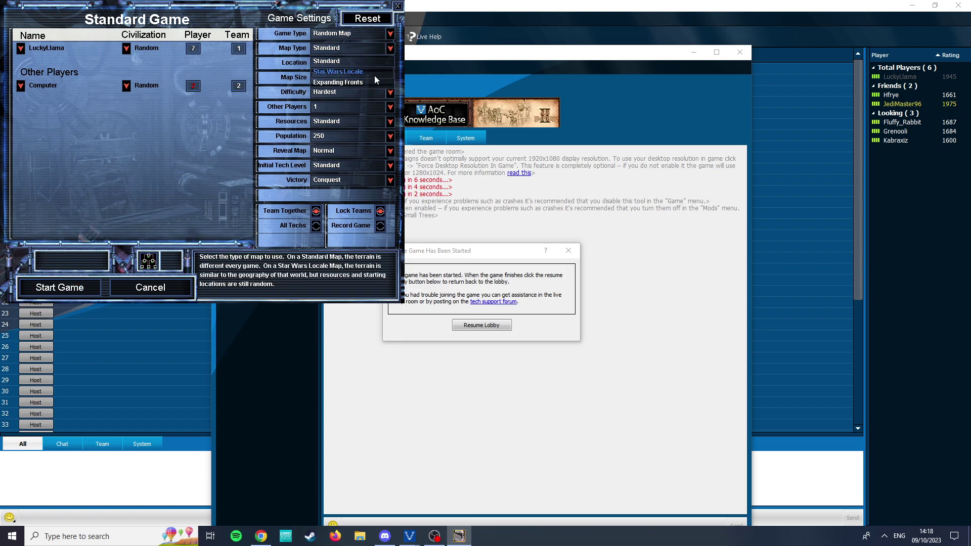
click(389, 63)
scroll(369, 160, down, 5)
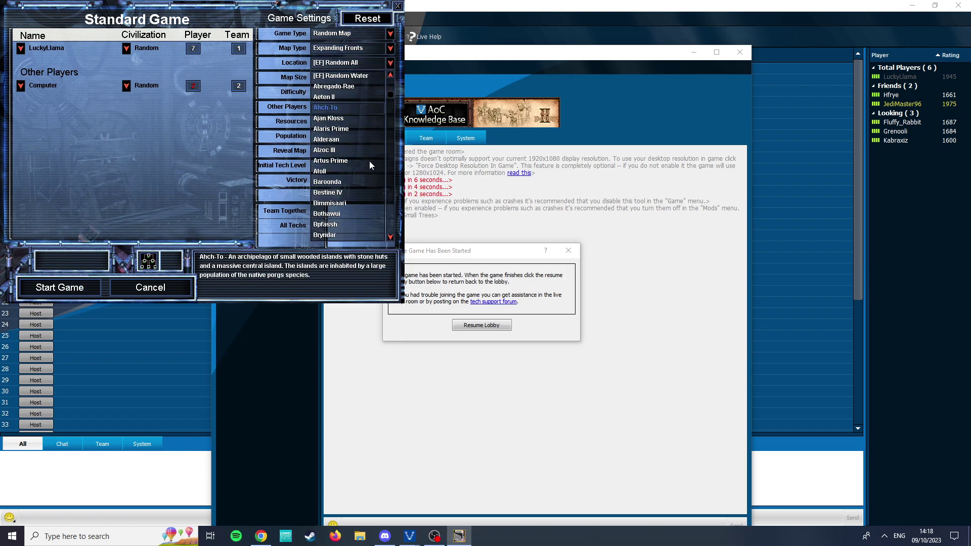
scroll(367, 167, down, 3)
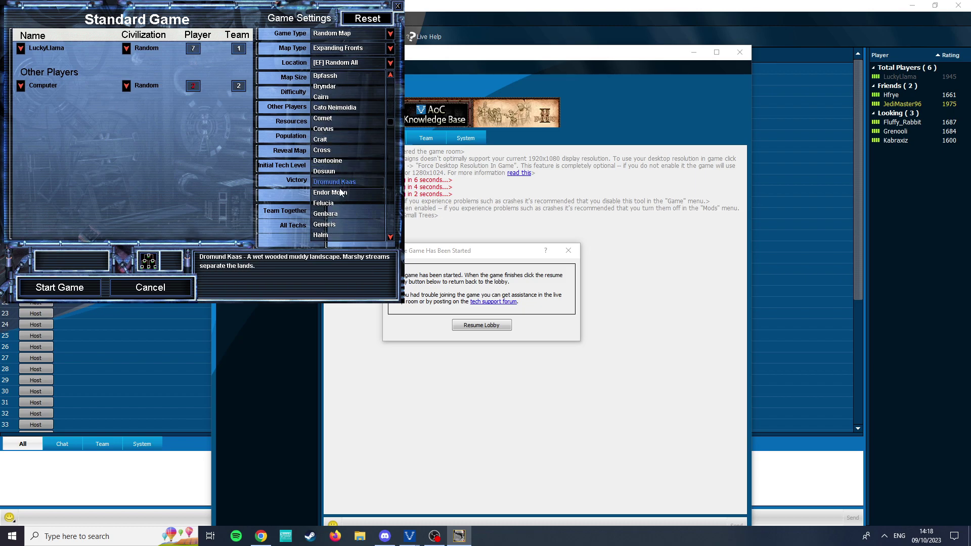
click(332, 206)
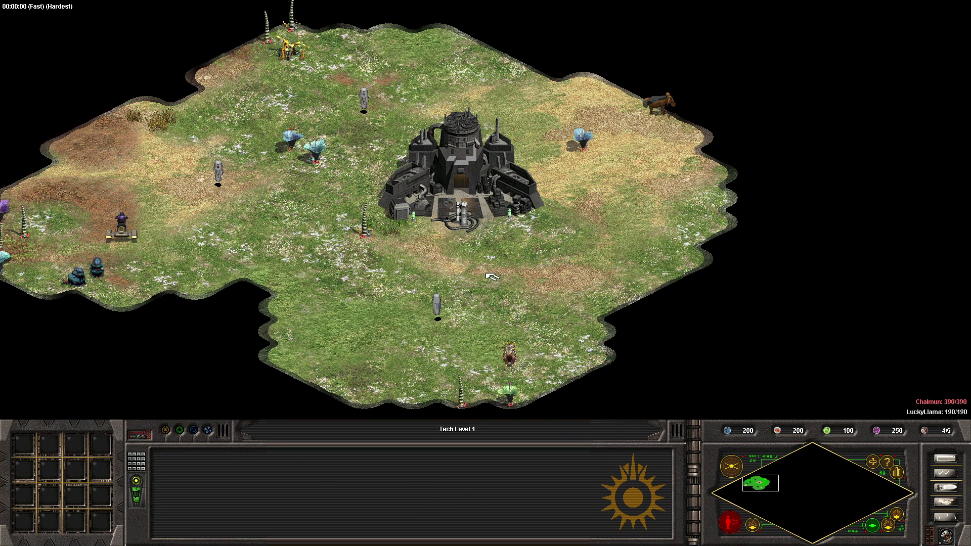
- Put a worker on carbon at the blue plants and send the scout exploring northwest
click(436, 304)
drag(269, 104, 323, 224)
drag(202, 123, 258, 189)
right_click(292, 139)
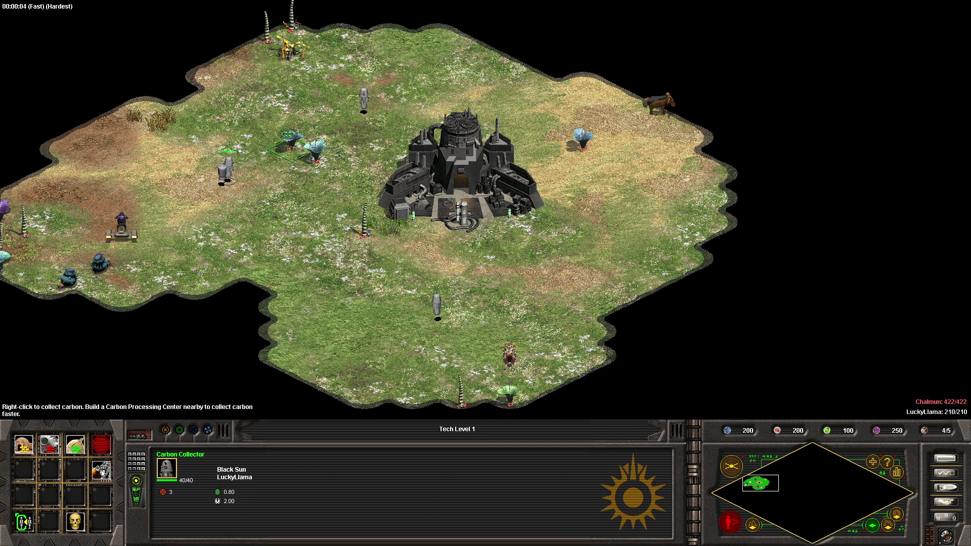
click(122, 225)
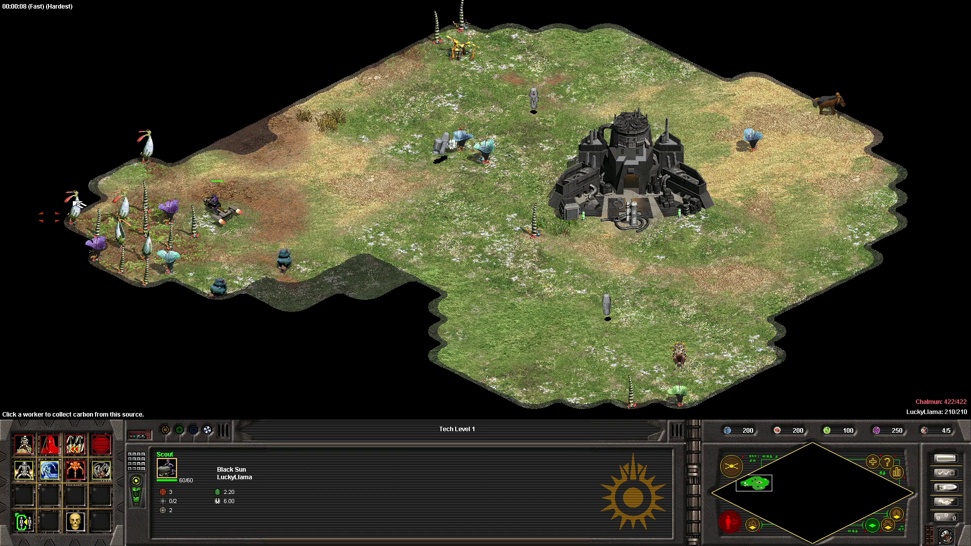
right_click(51, 119)
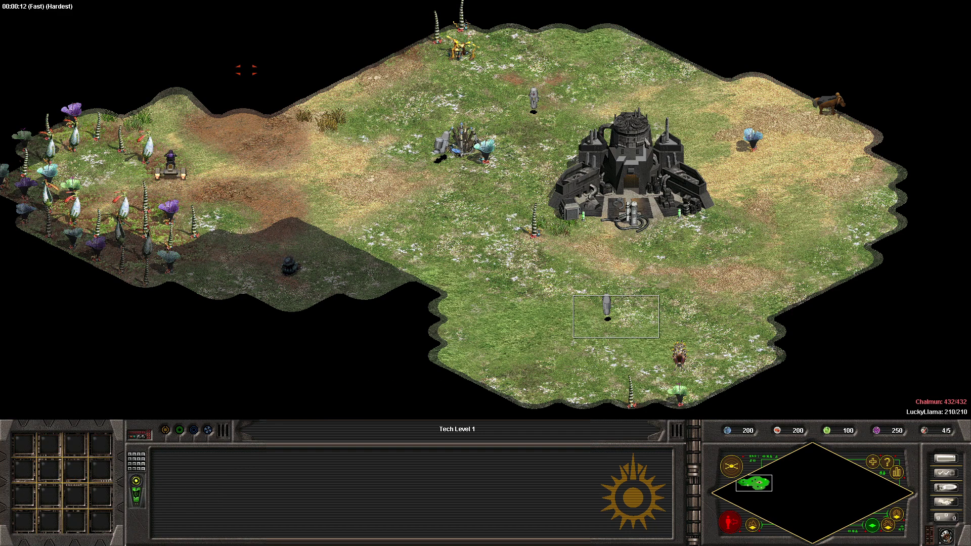
- Send the idle carbon collector to harvest the left-hand plants
key(period)
right_click(95, 222)
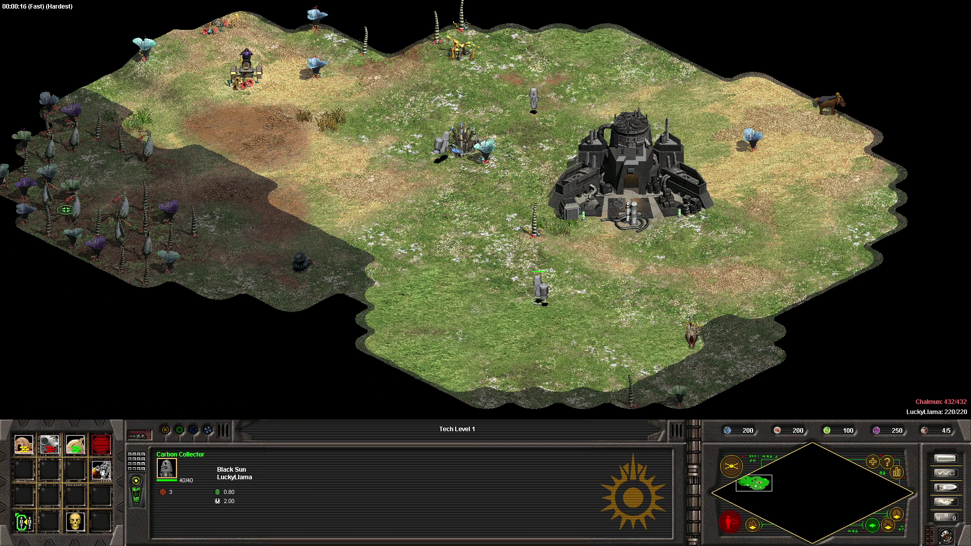
right_click(43, 175)
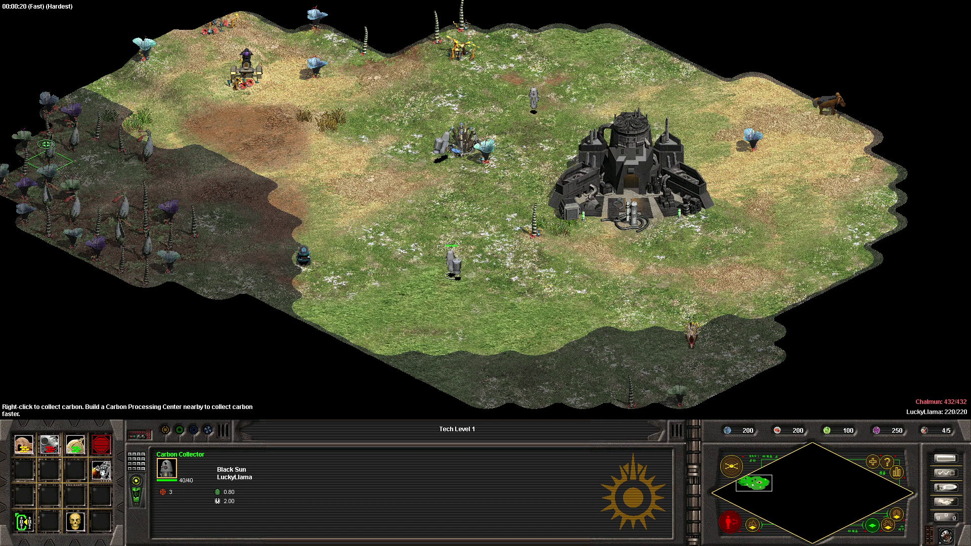
right_click(533, 230)
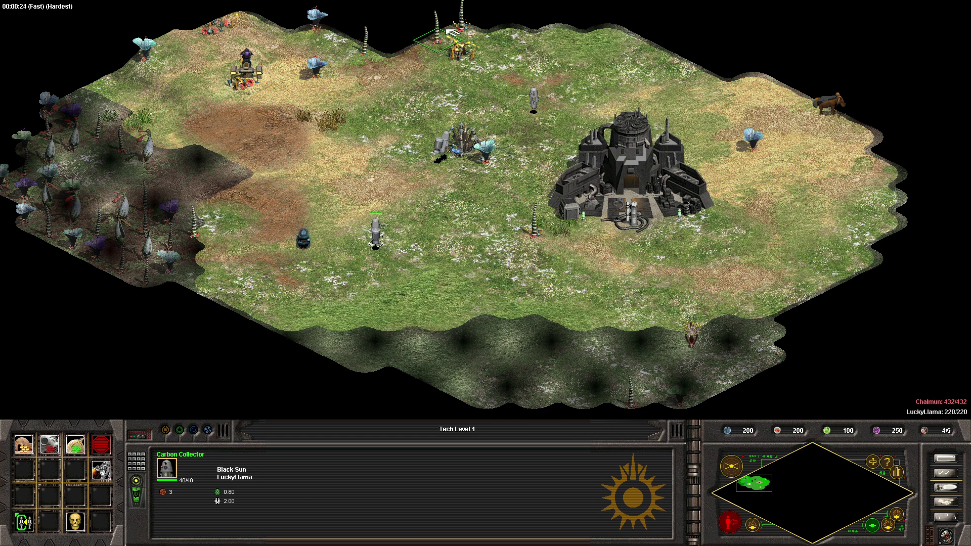
- Place a new building (B, L hotkeys) beside the forest
key(b)
key(l)
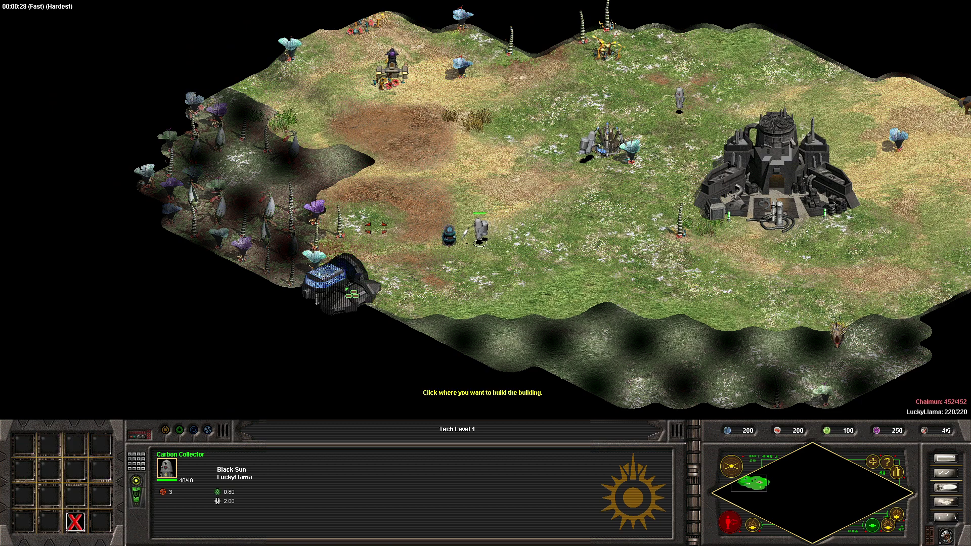
click(431, 228)
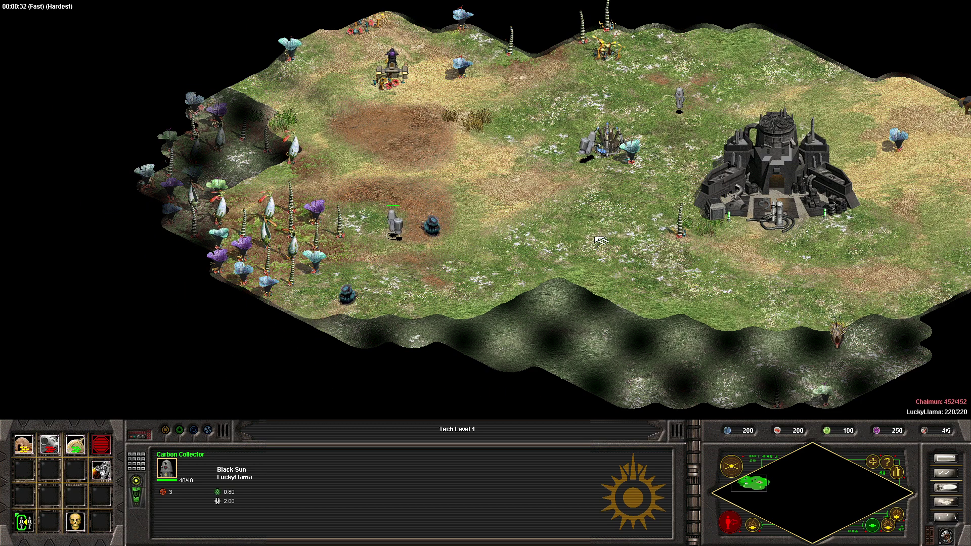
key(super)
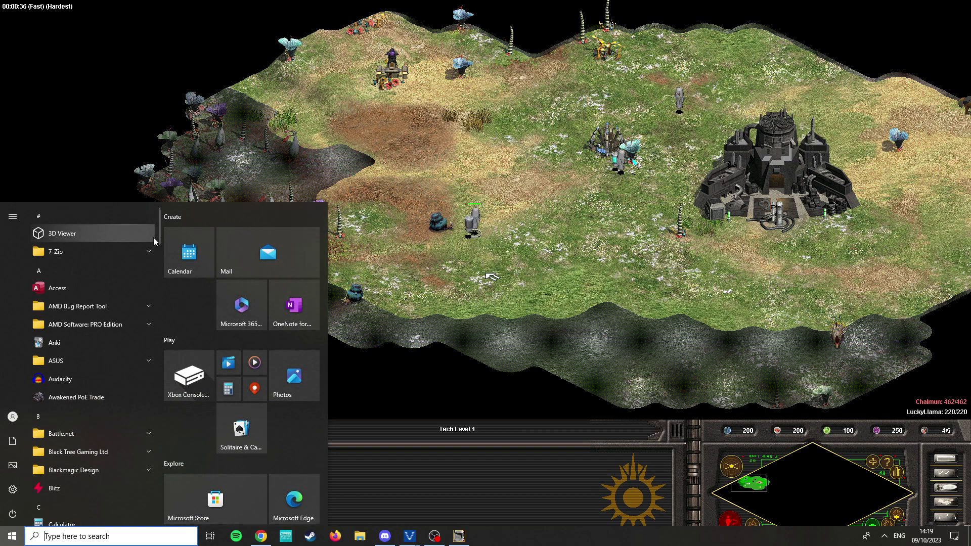
- Have the two workers near the base construct the placed building
click(963, 181)
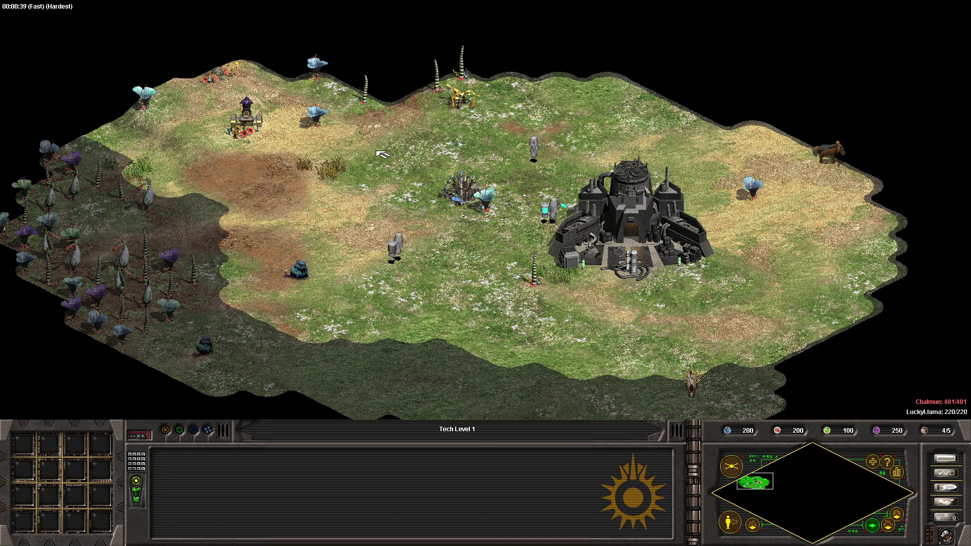
drag(415, 182, 572, 247)
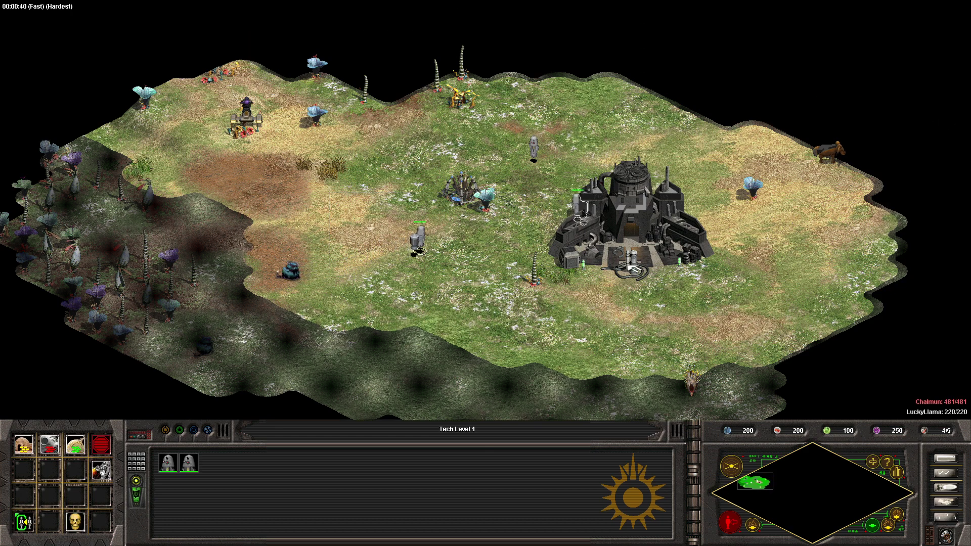
right_click(464, 187)
- Send the scout east to reveal more forest, following it with the view
key(comma)
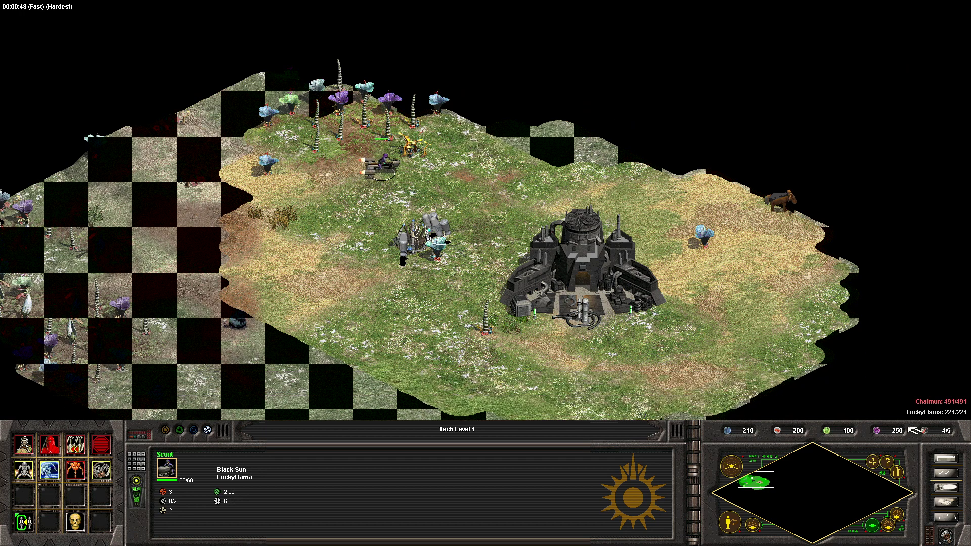
drag(398, 260, 443, 313)
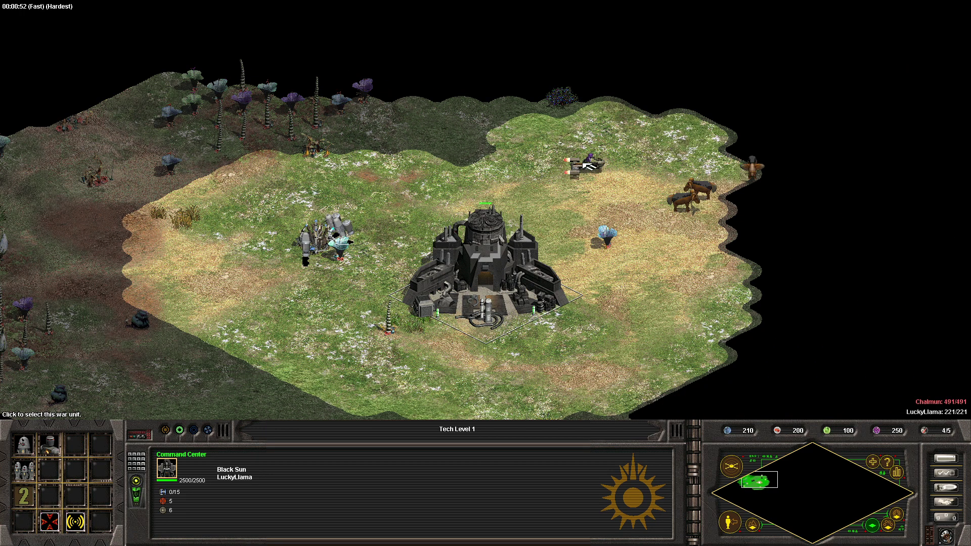
click(728, 120)
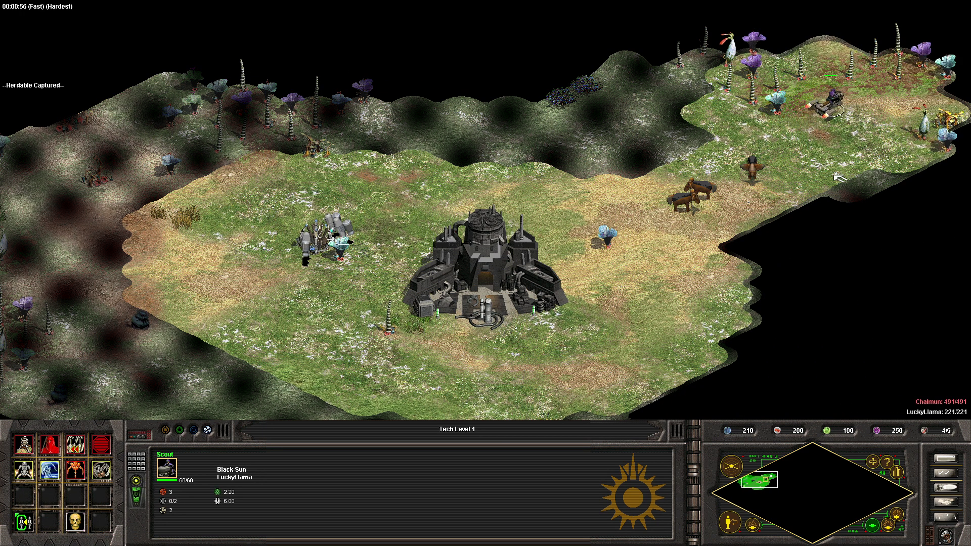
key(Right)
key(Down)
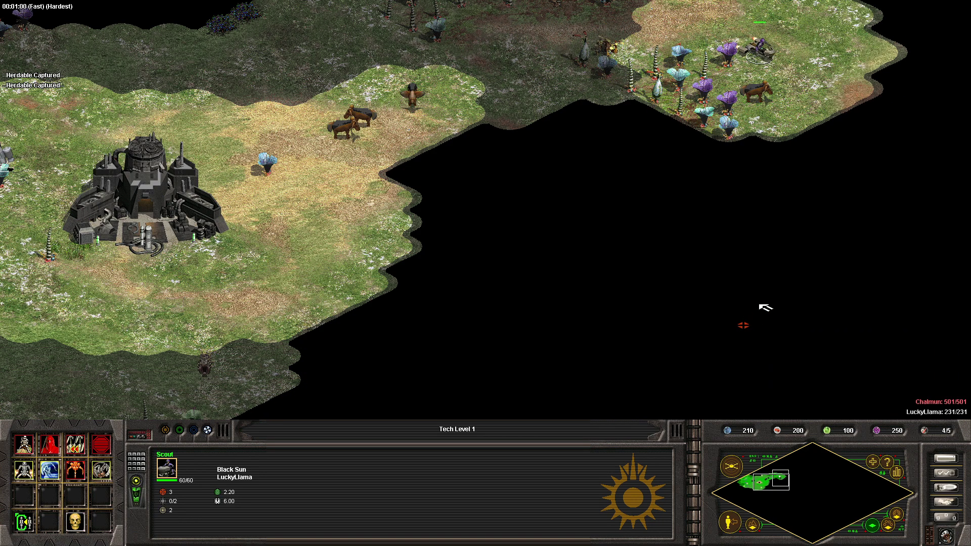
key(super)
click(492, 274)
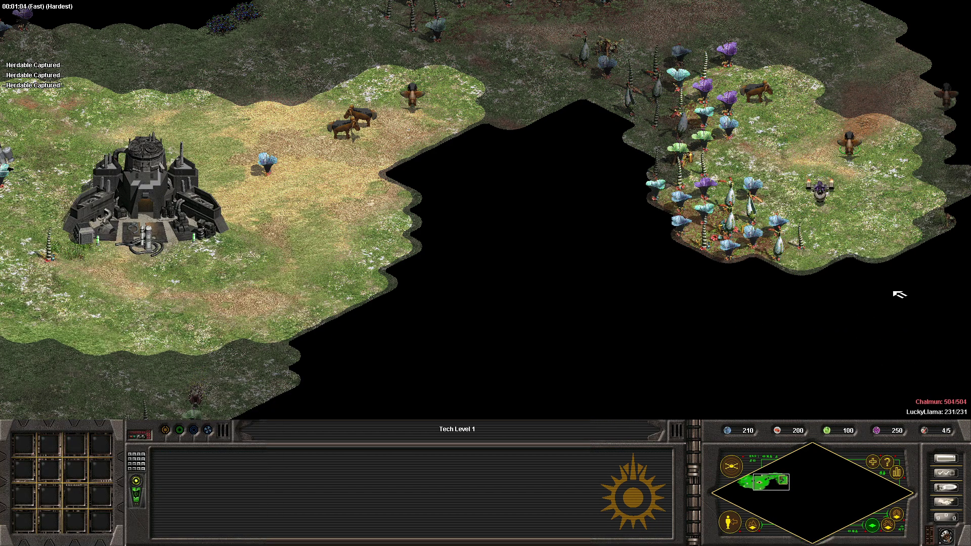